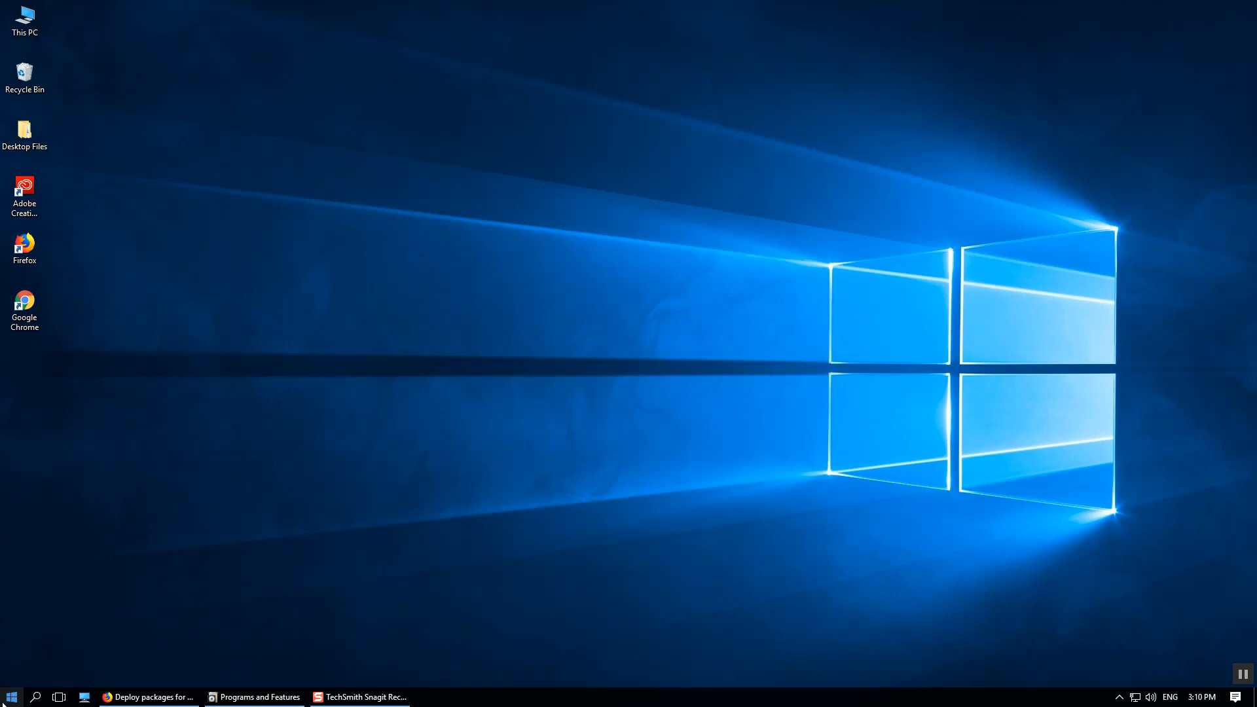
- Launch Adobe InDesign CC 2018 and create a new document from the default 210 x 297 mm preset
click(3, 703)
text(inde)
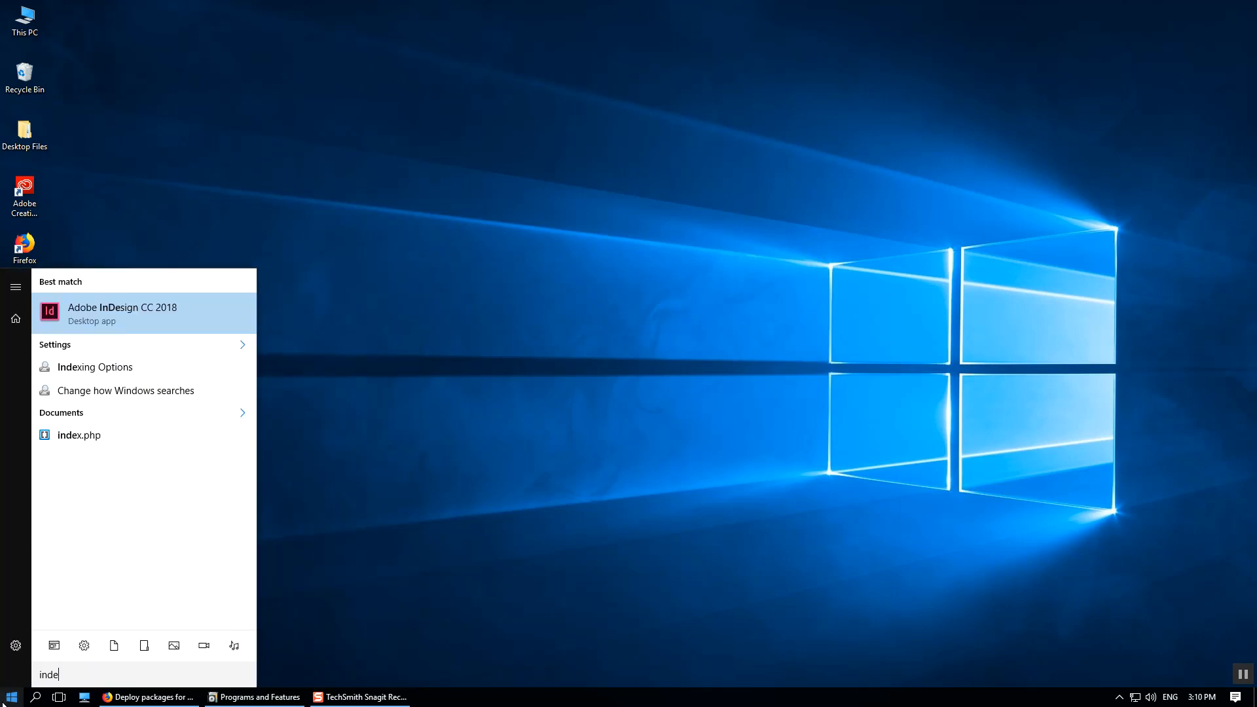
click(160, 330)
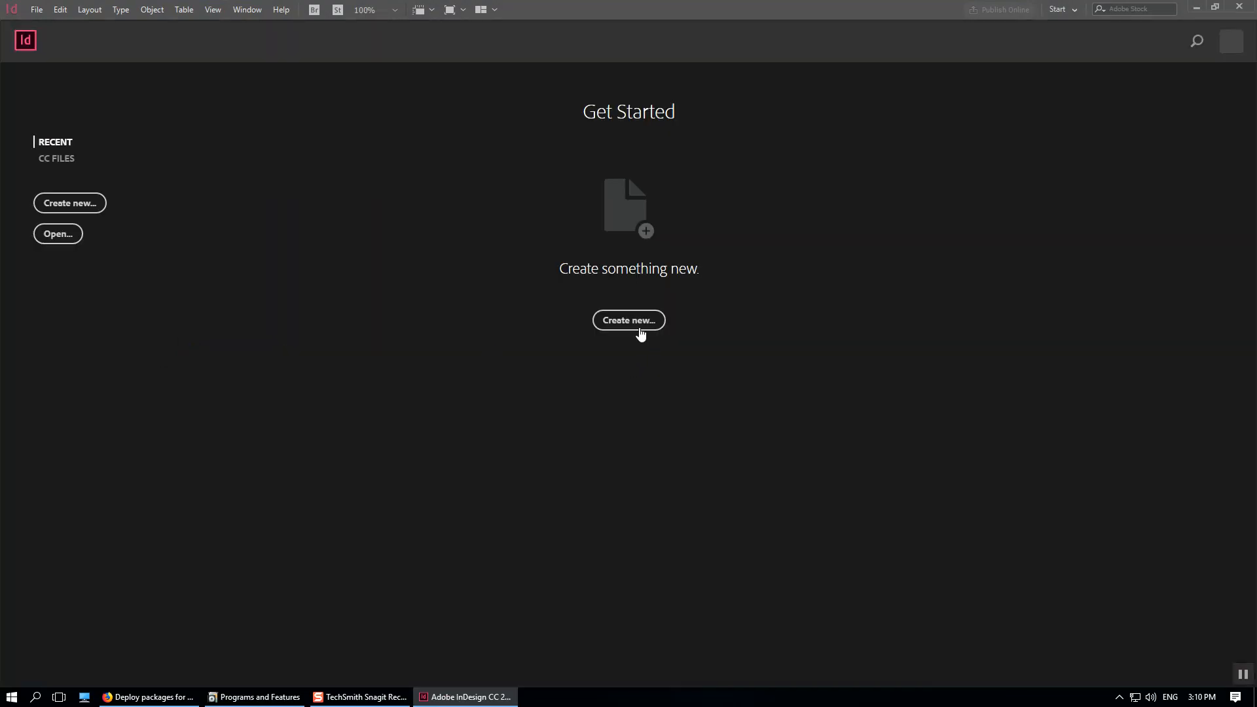
click(640, 329)
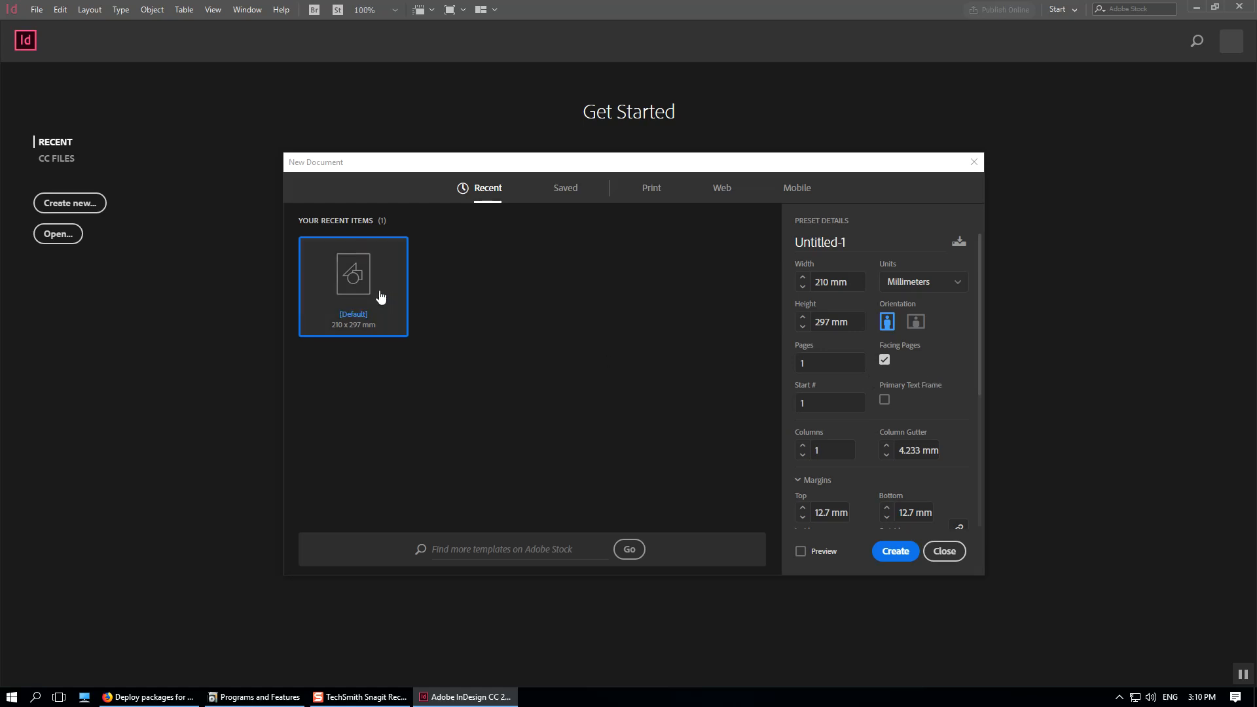
double_click(348, 280)
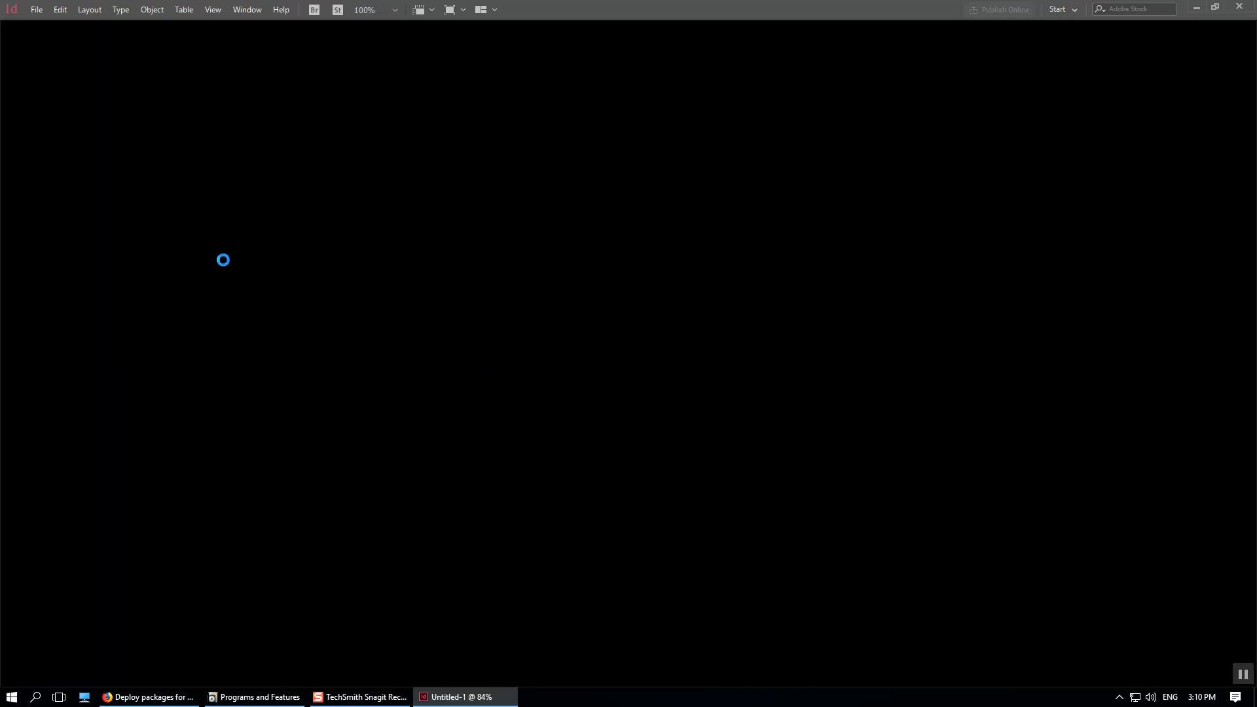
- Check the Type tool variants available in InDesign, and close the program
click(14, 168)
click(10, 170)
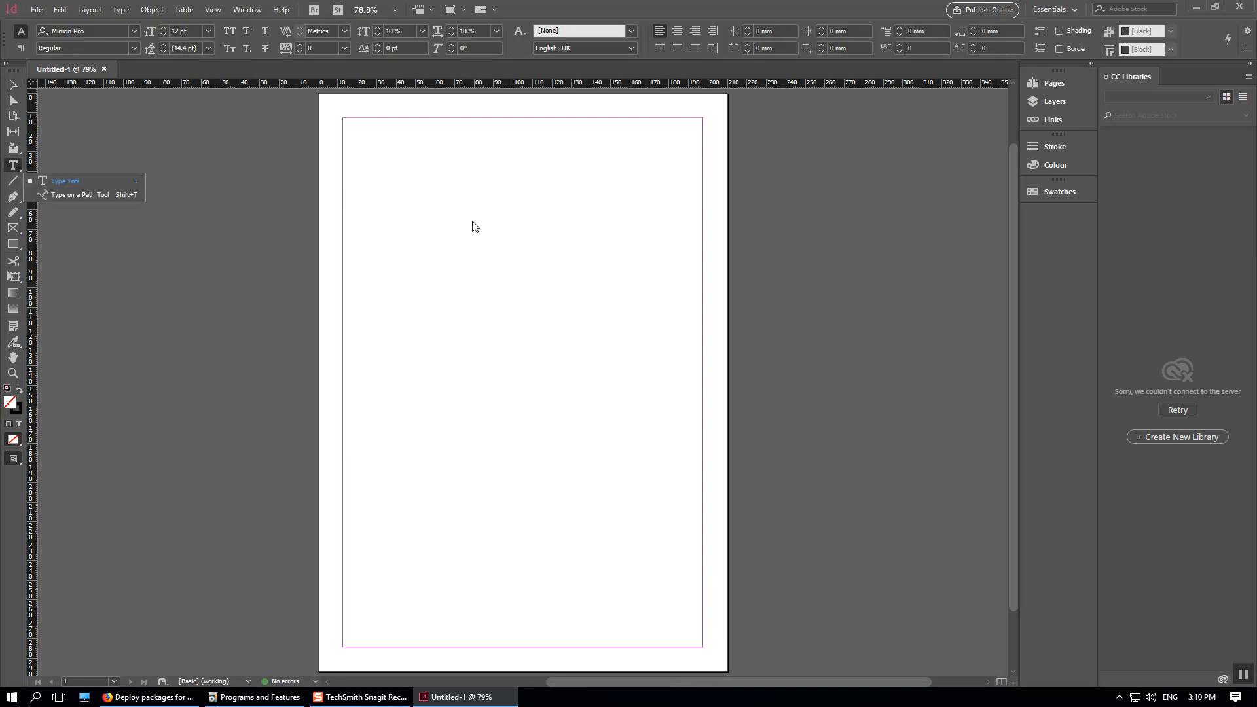
click(381, 166)
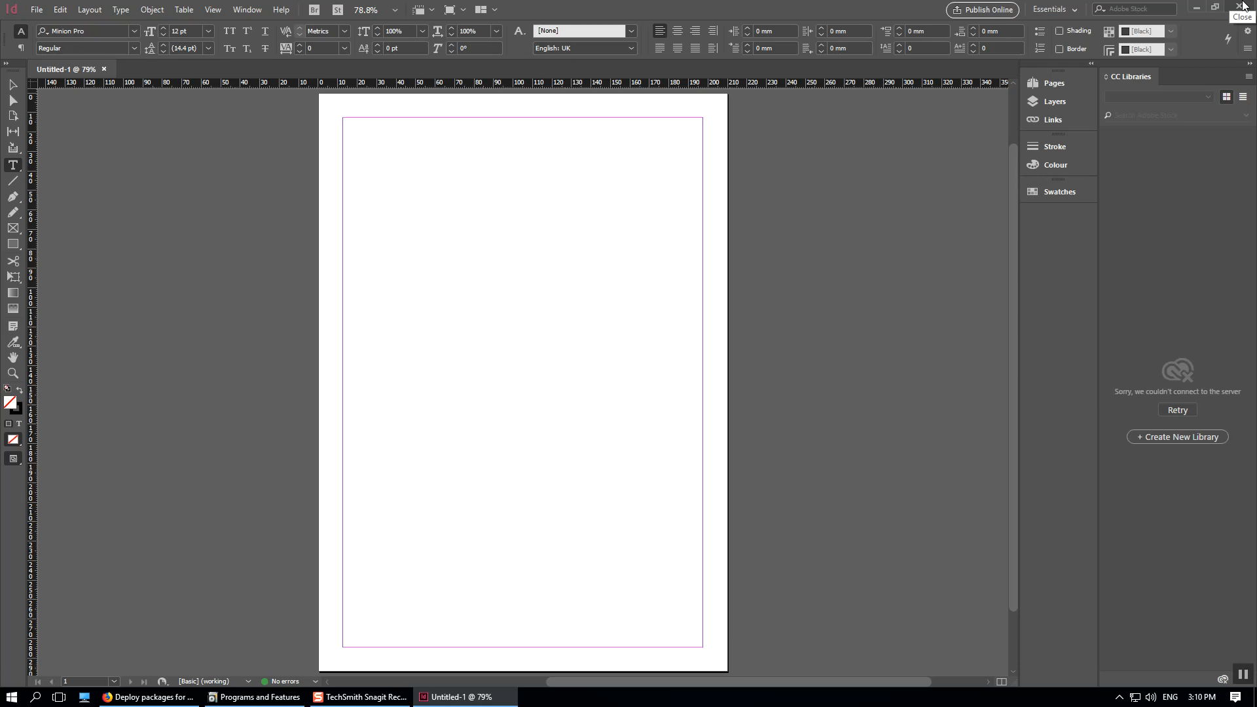
click(1243, 5)
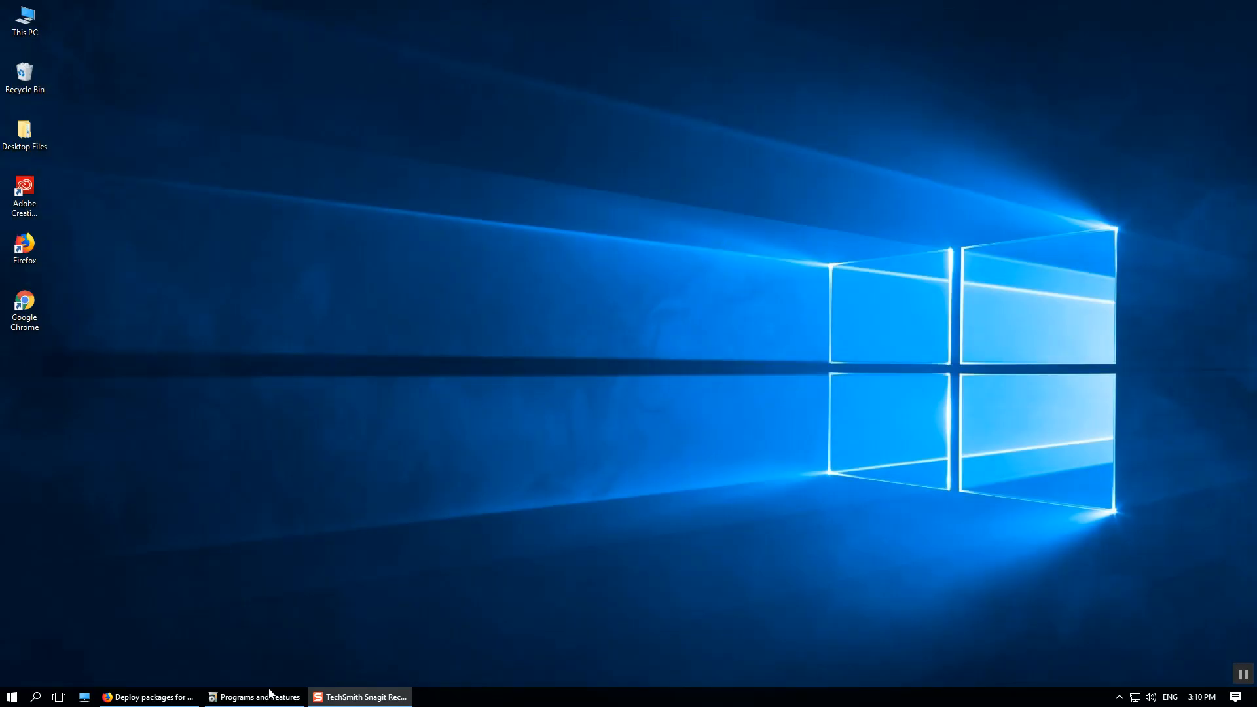
- Uninstall Adobe InDesign CC 2018 from Programs and Features, removing its preferences, and launch Adobe Creative Cloud meanwhile
click(269, 695)
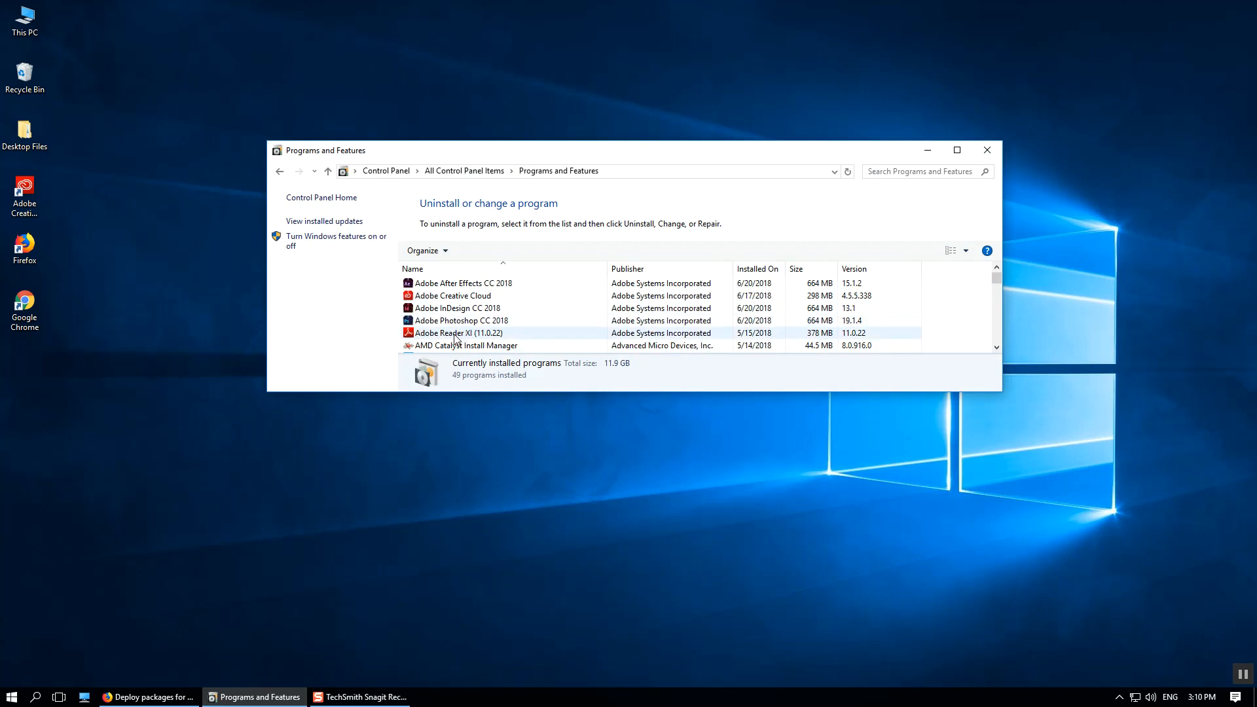
right_click(458, 308)
click(760, 364)
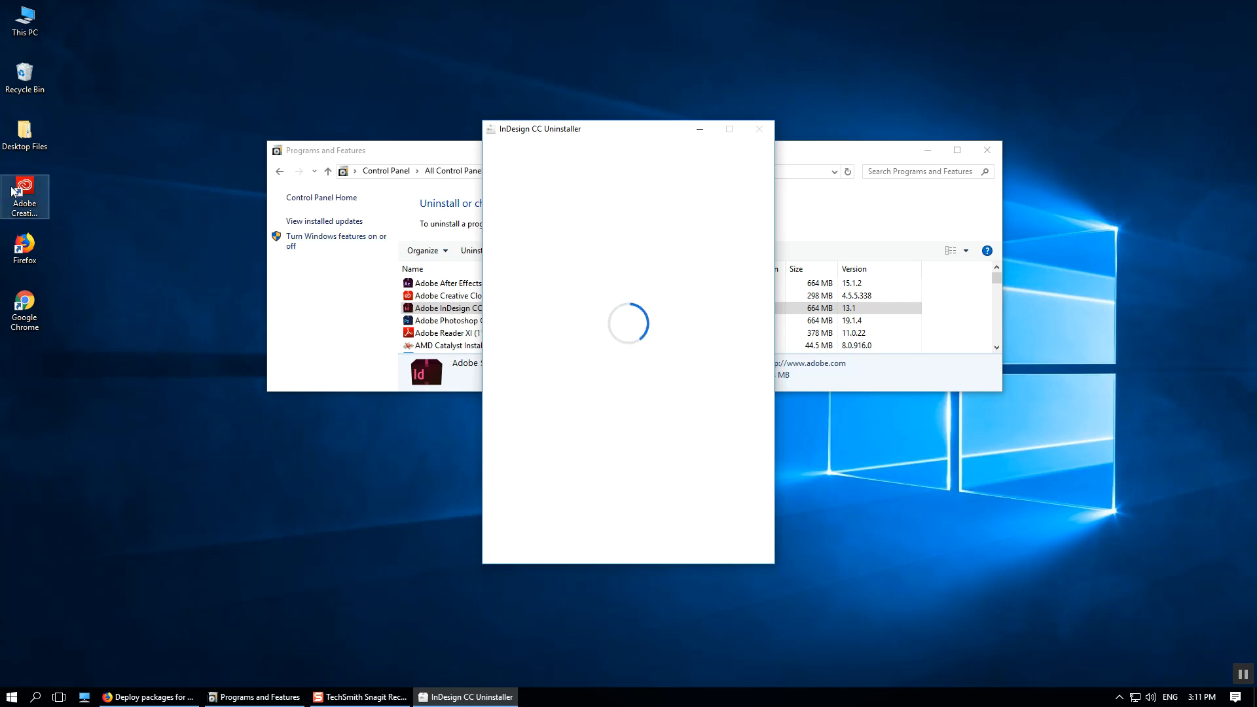
click(32, 191)
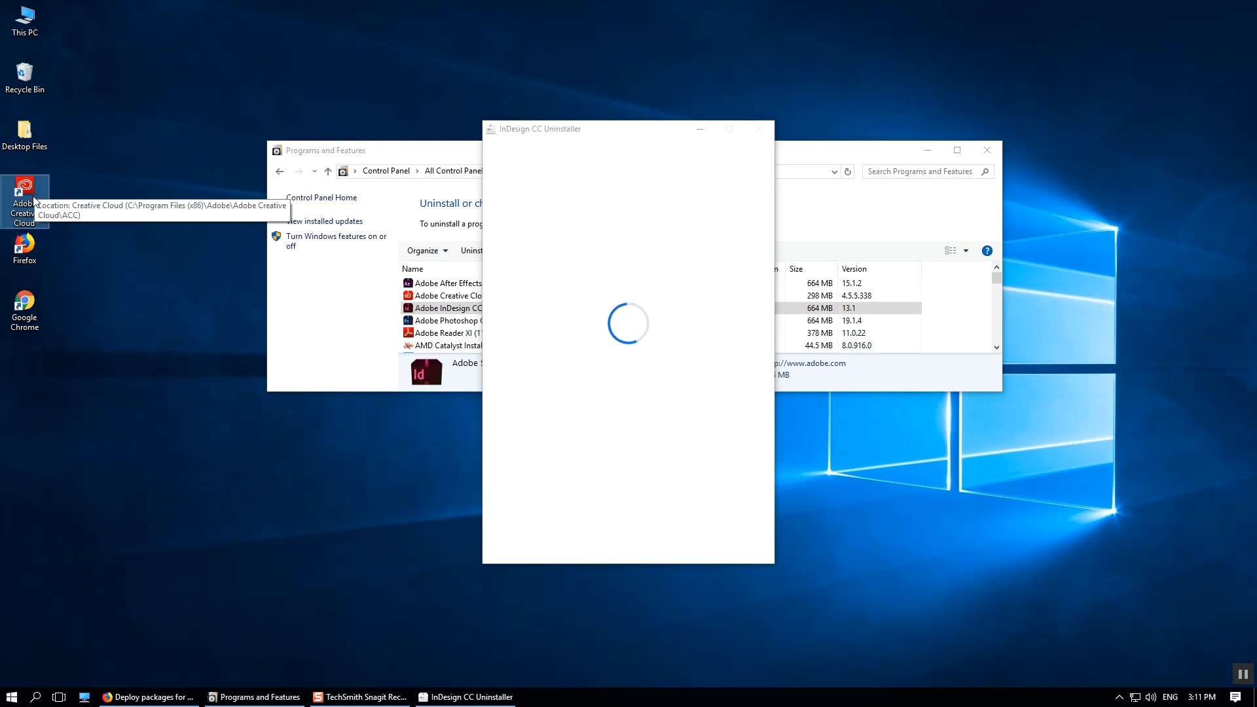
click(90, 232)
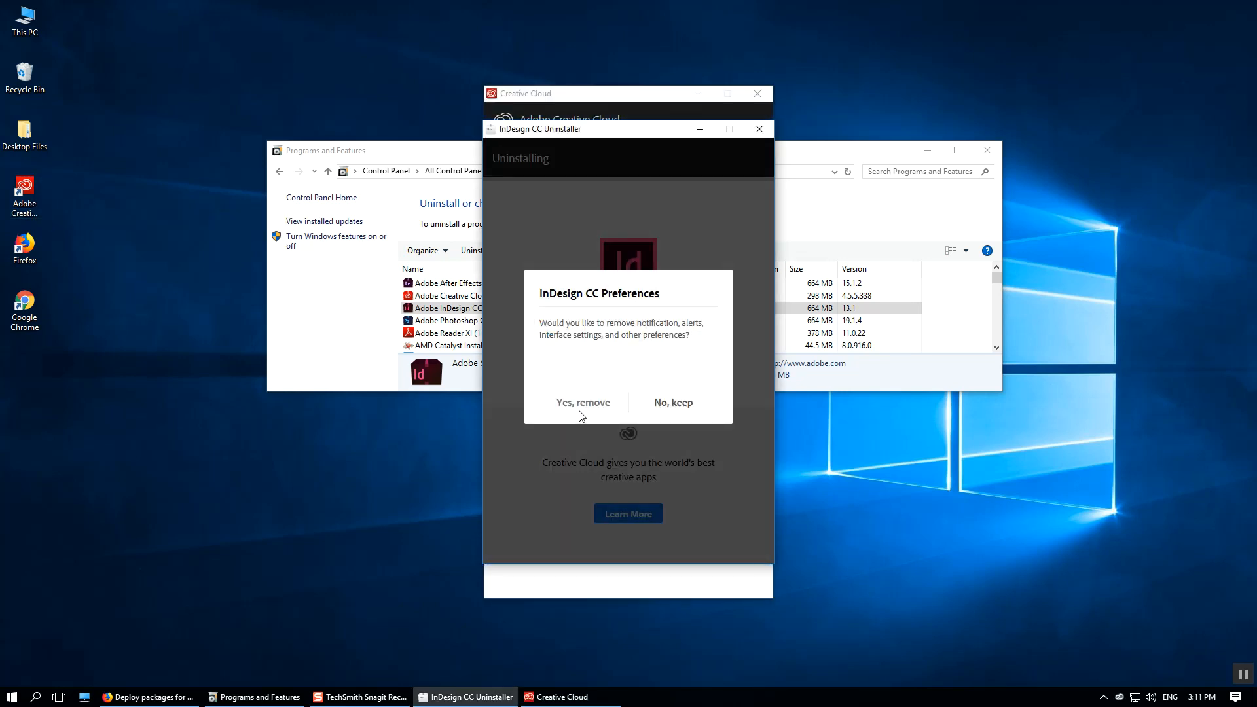
click(582, 404)
- Place the Creative Cloud window beside the uninstaller, retry its server connection, and view its Creative Cloud app preferences
drag(647, 105, 1096, 85)
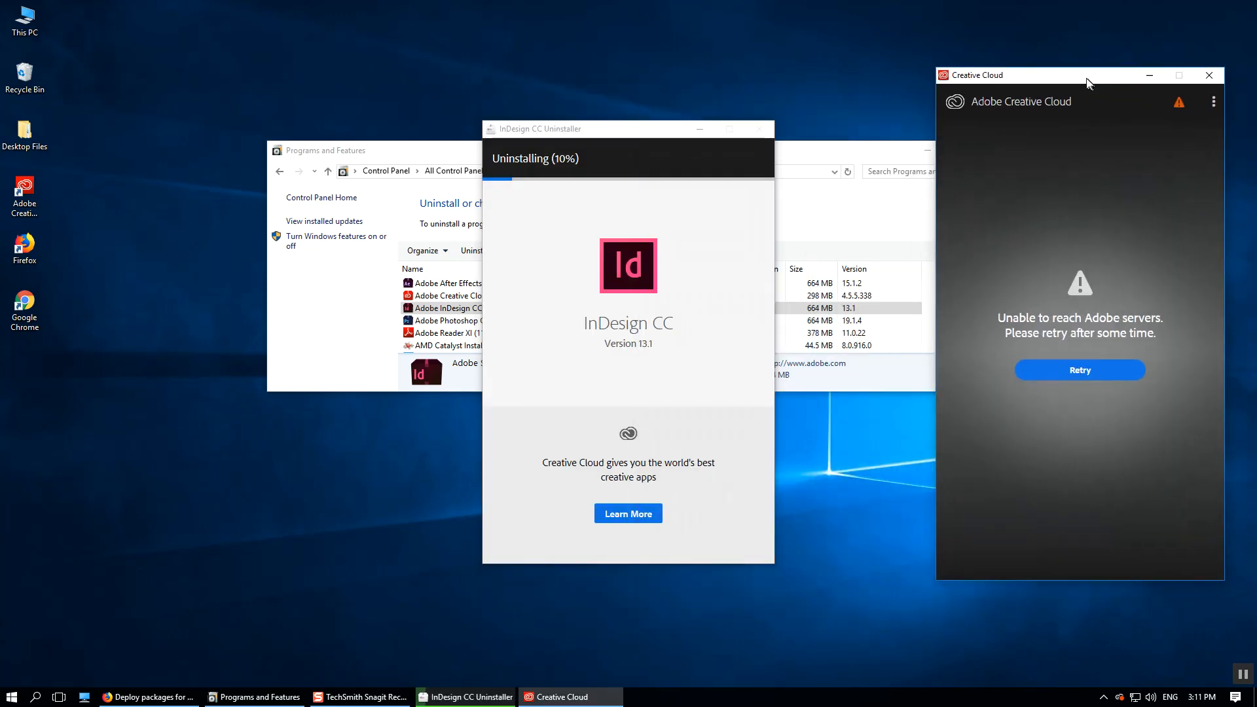
click(1082, 365)
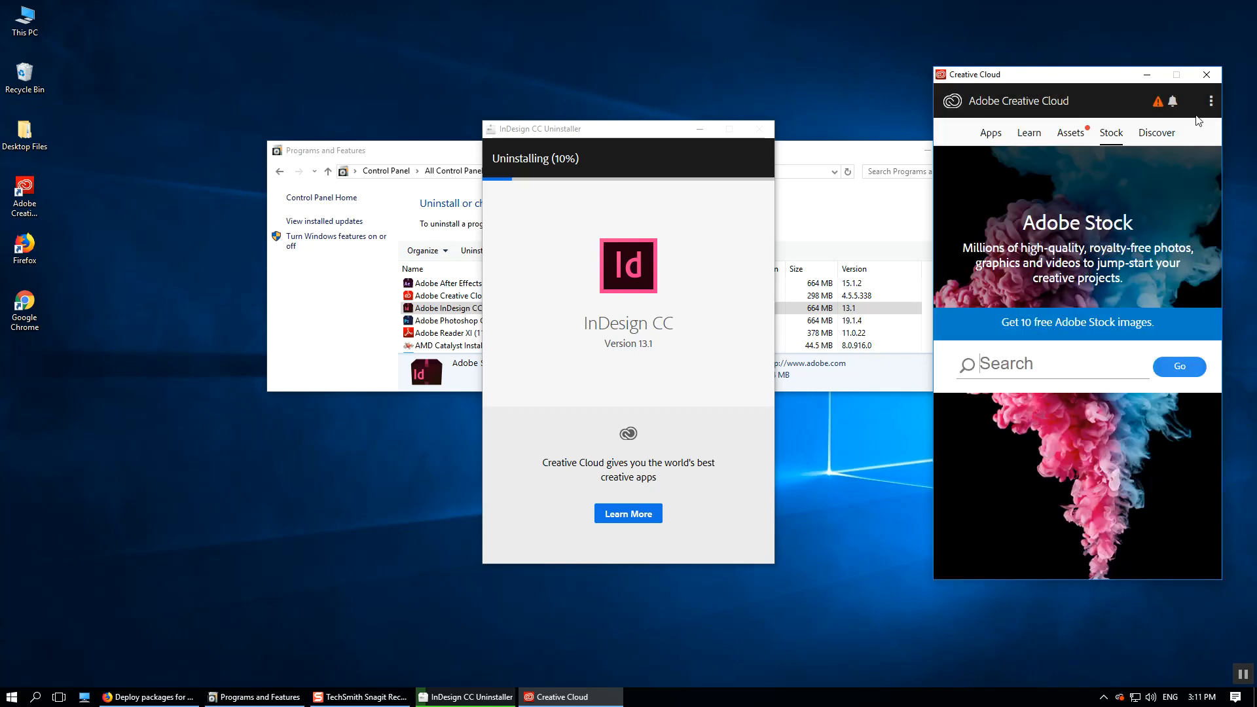
click(1211, 101)
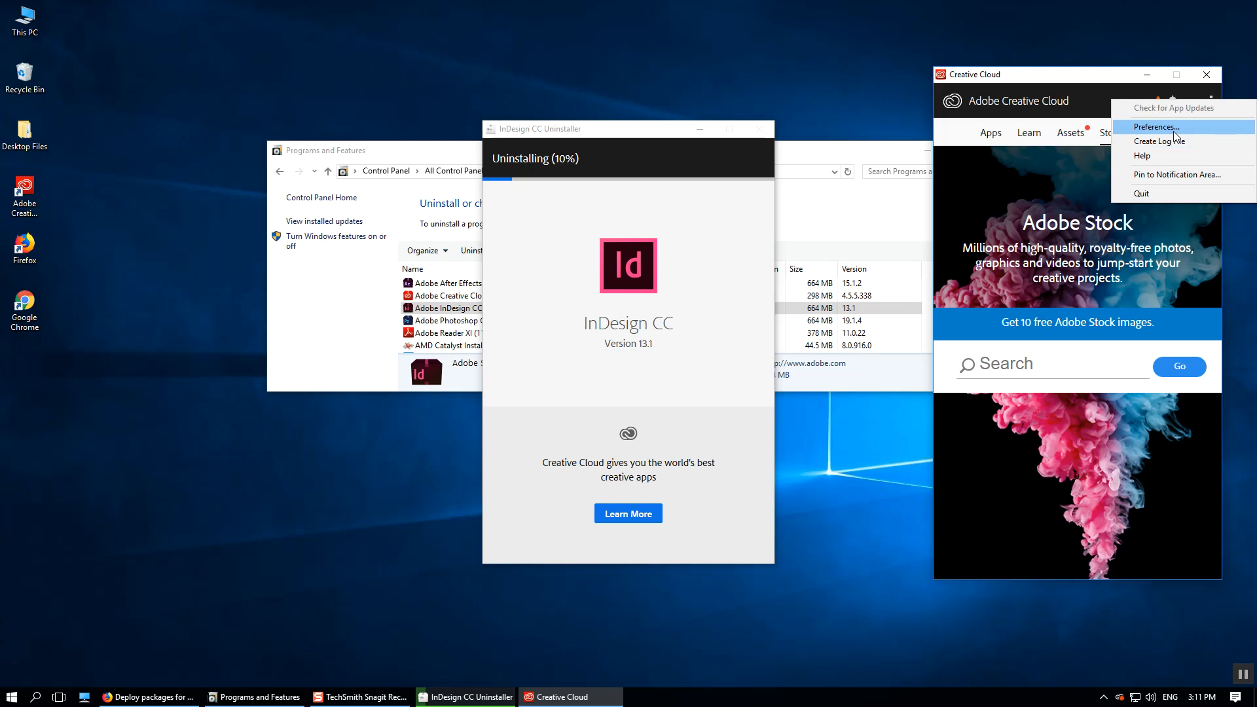
click(1051, 65)
click(1213, 98)
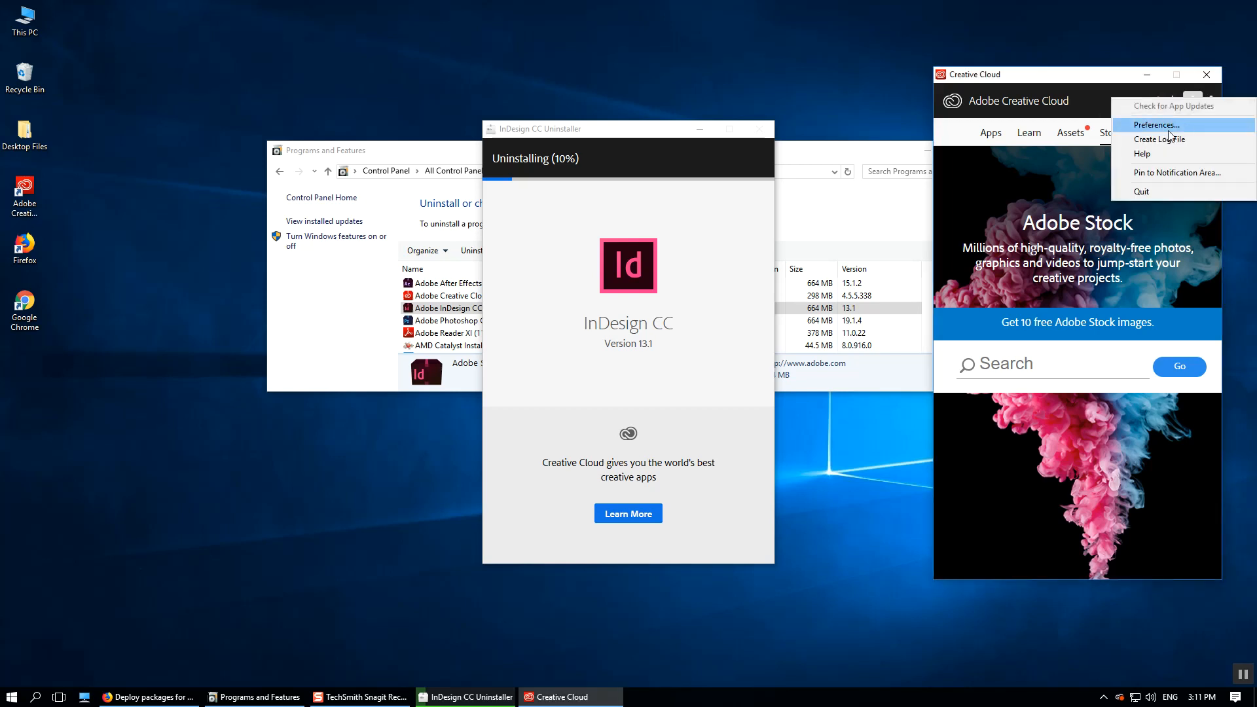
click(1154, 126)
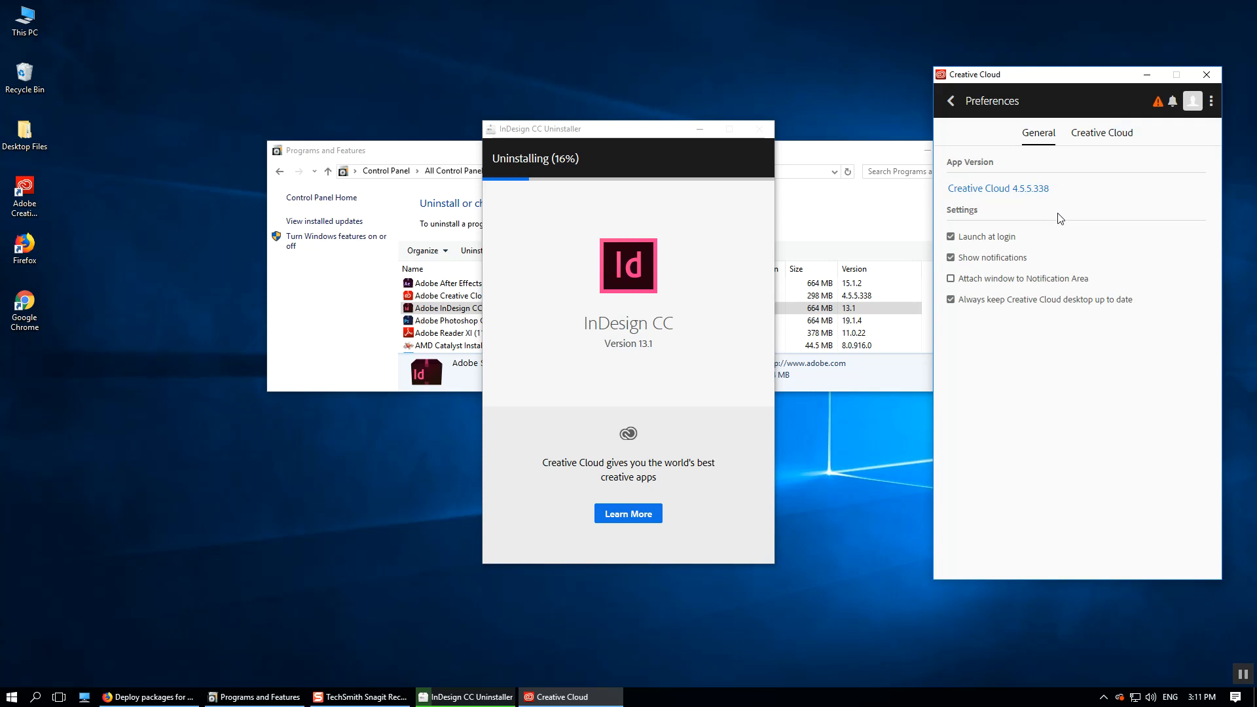
click(1107, 137)
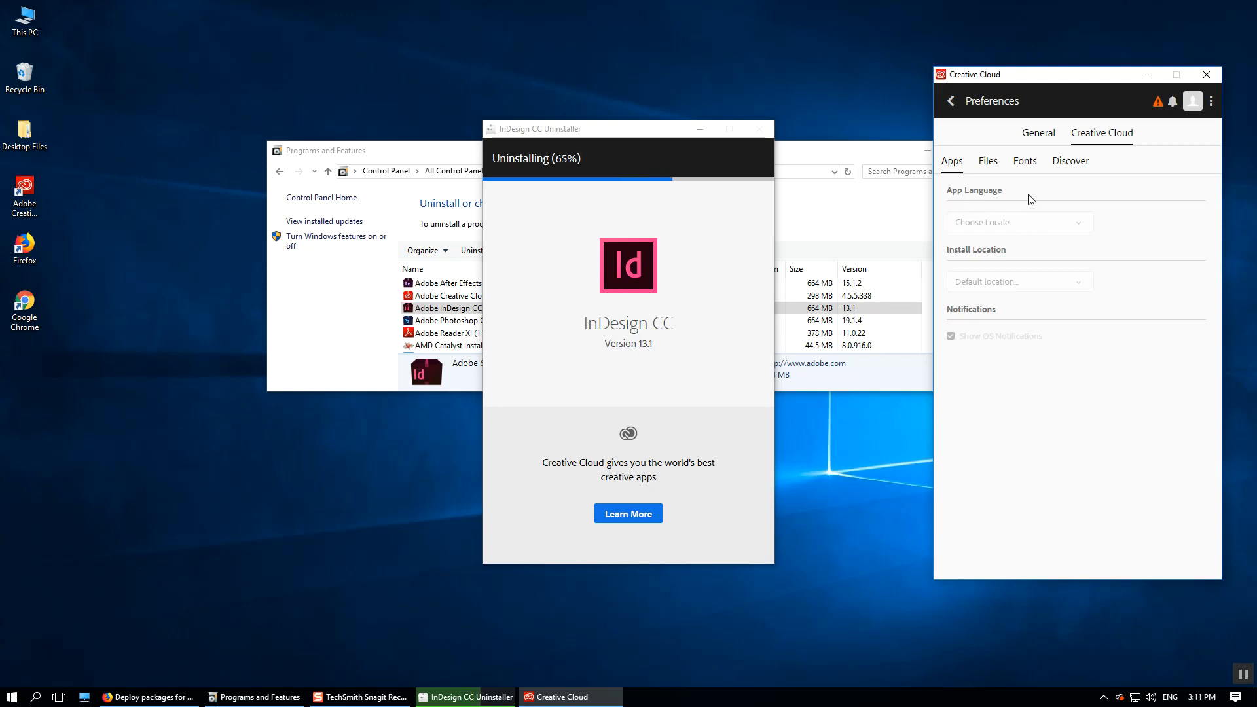
- Return from the Creative Cloud preferences to the apps list and close the completed InDesign uninstall message
click(1046, 140)
click(1109, 140)
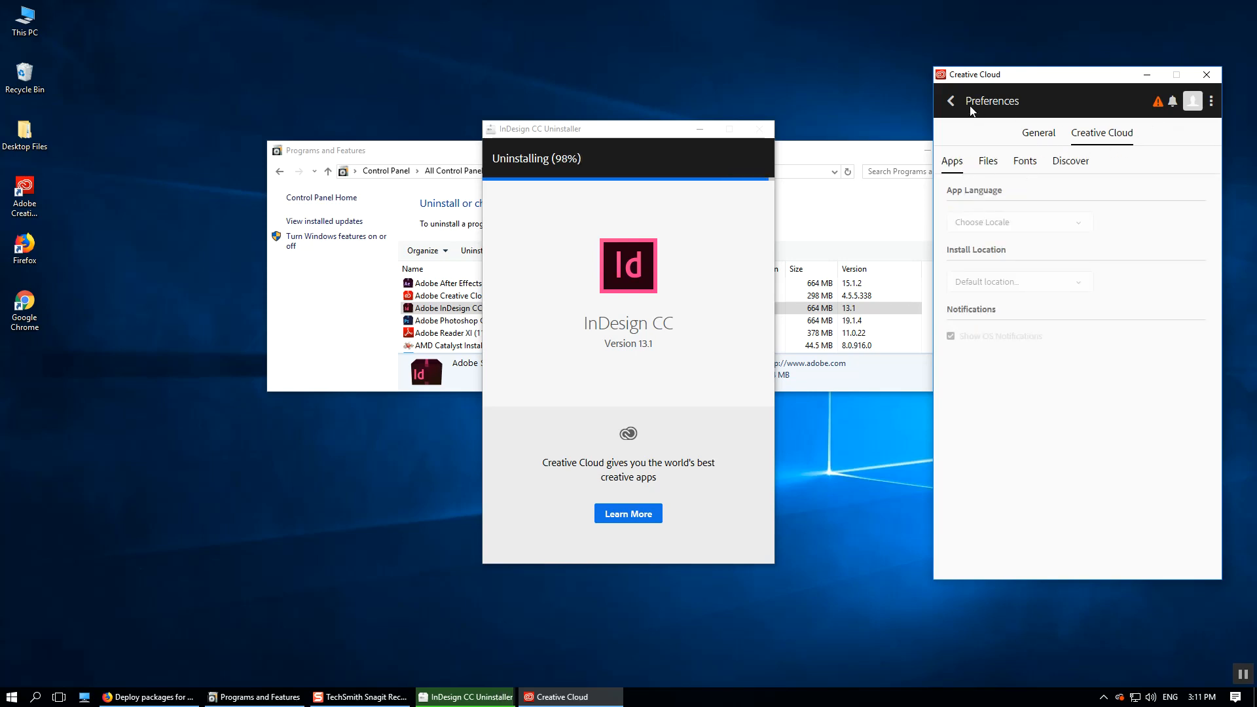
click(953, 100)
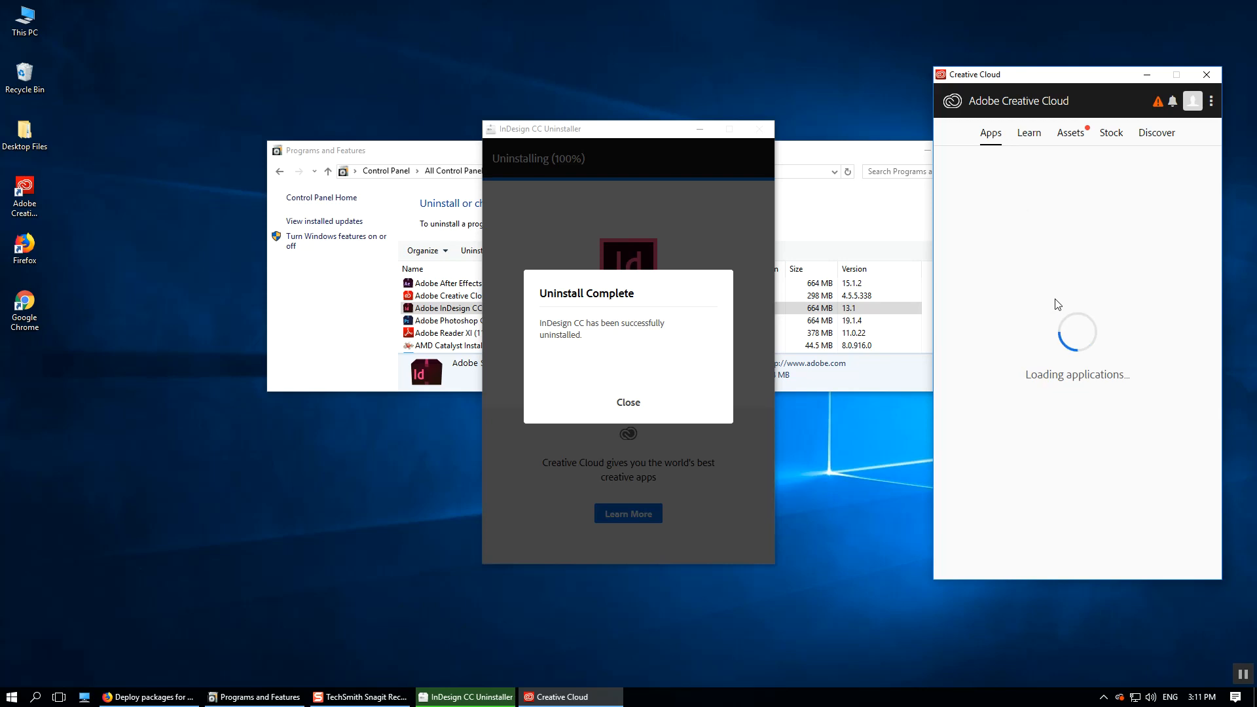
click(626, 403)
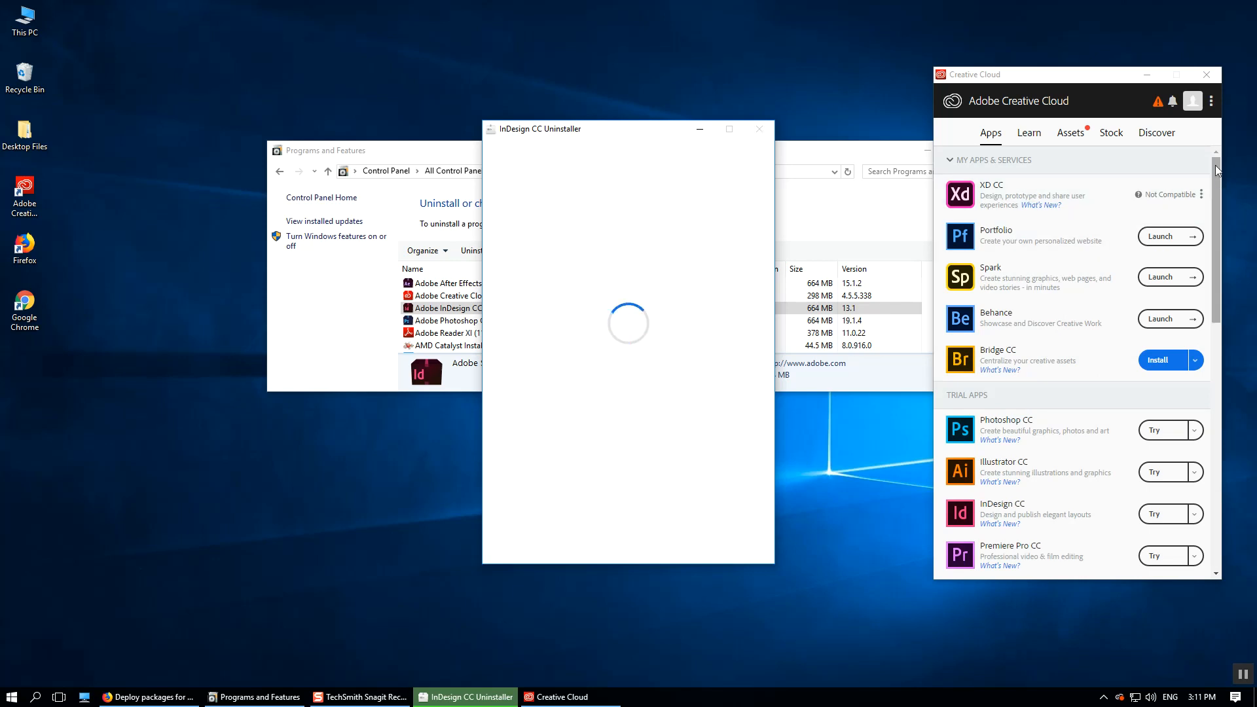
- Reopen the Creative Cloud preferences and check whether the app language and install location settings can be edited
click(1212, 104)
click(1193, 132)
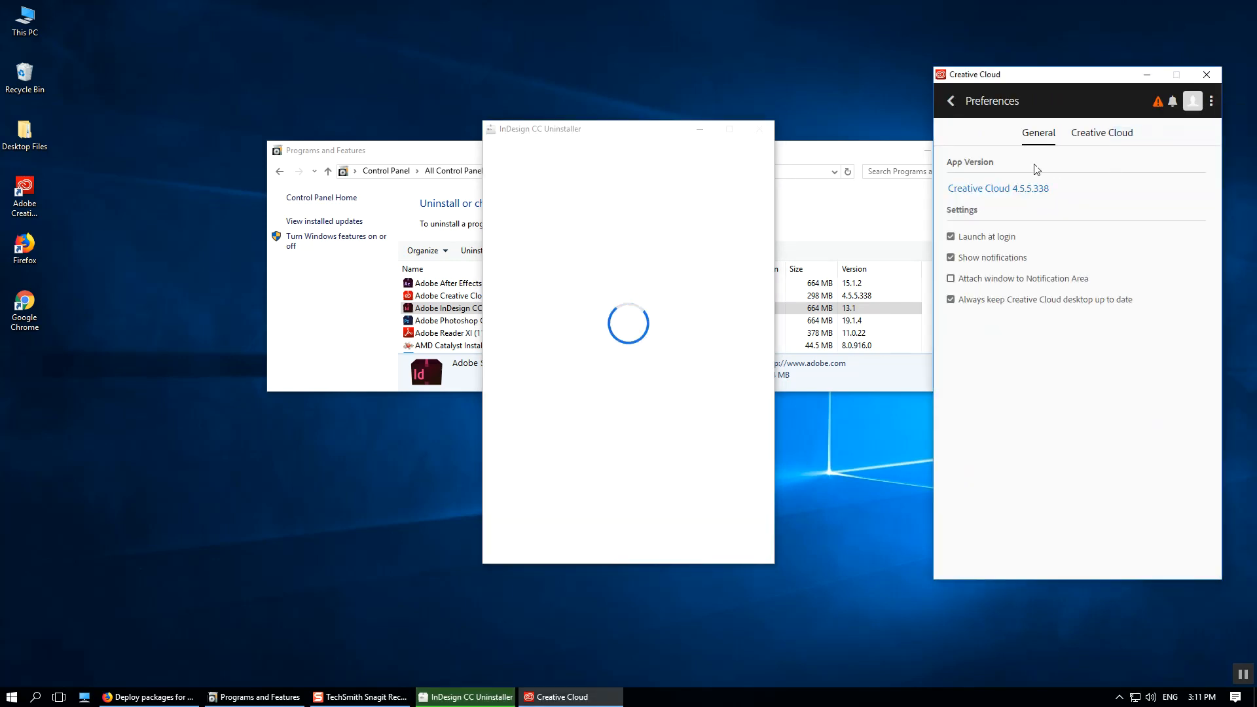
click(1102, 133)
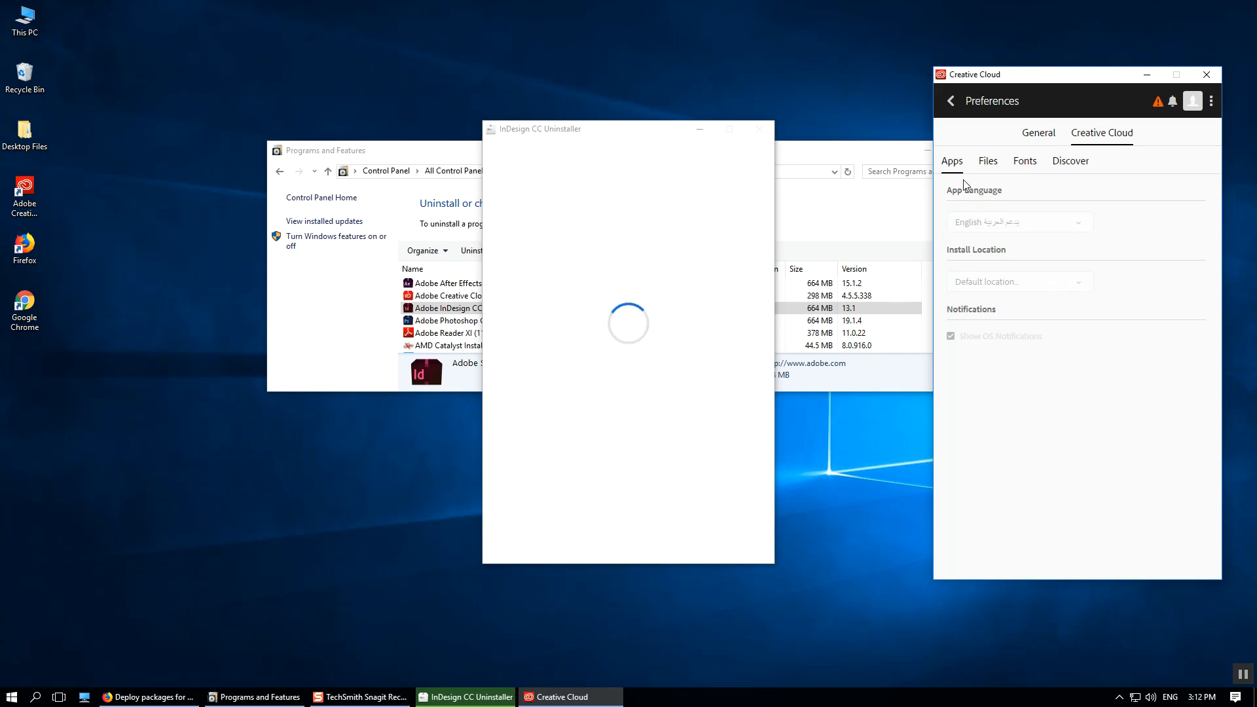
click(989, 163)
click(955, 164)
click(951, 102)
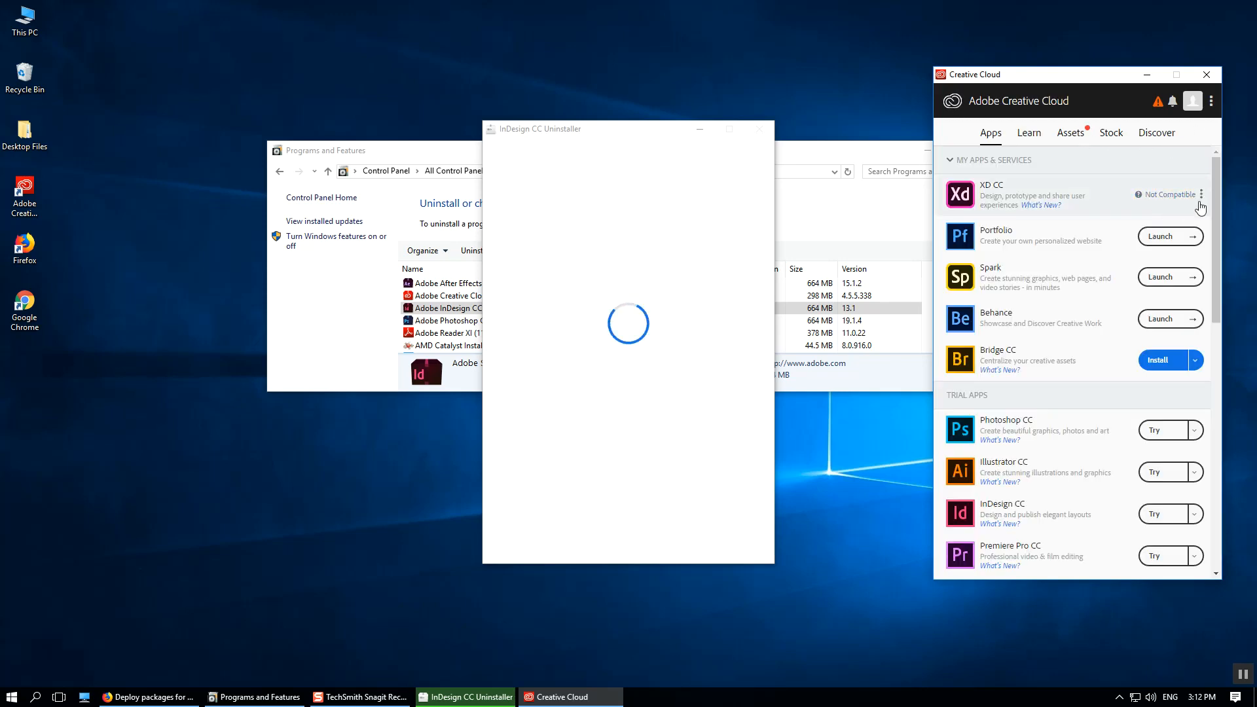
click(1211, 102)
click(1169, 130)
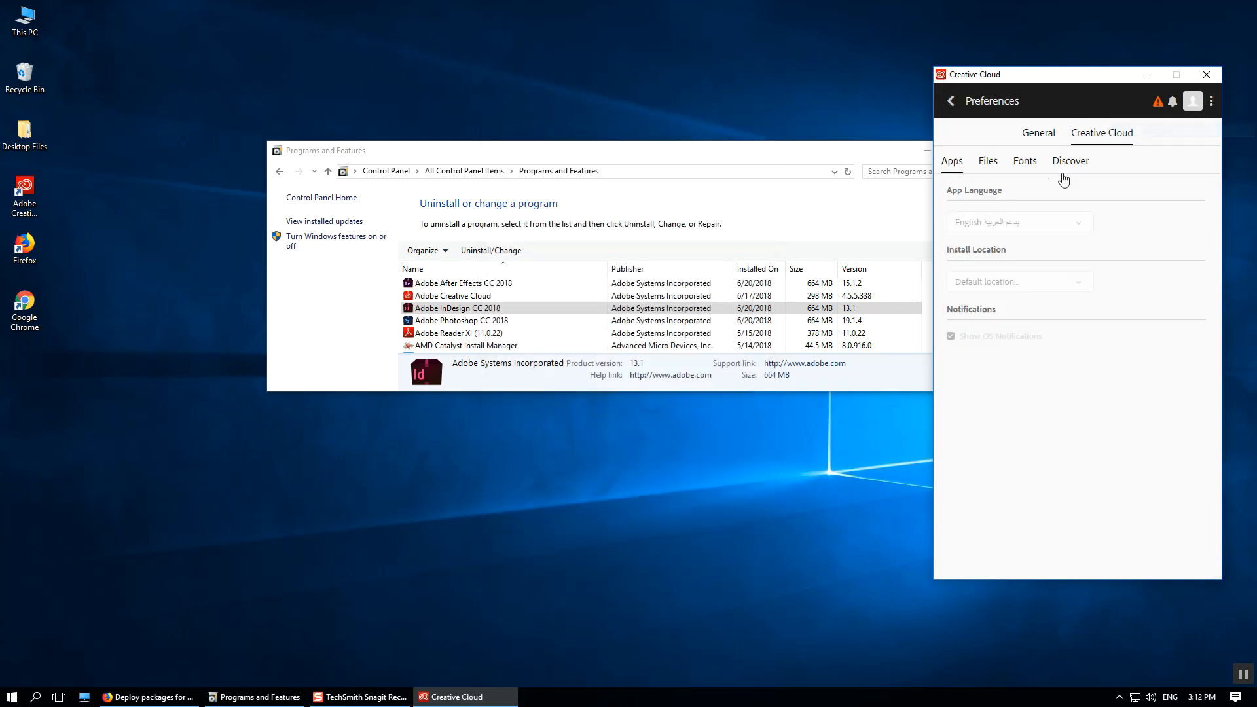
- Close the Creative Cloud window and quit its background process completely
click(1209, 71)
click(1120, 697)
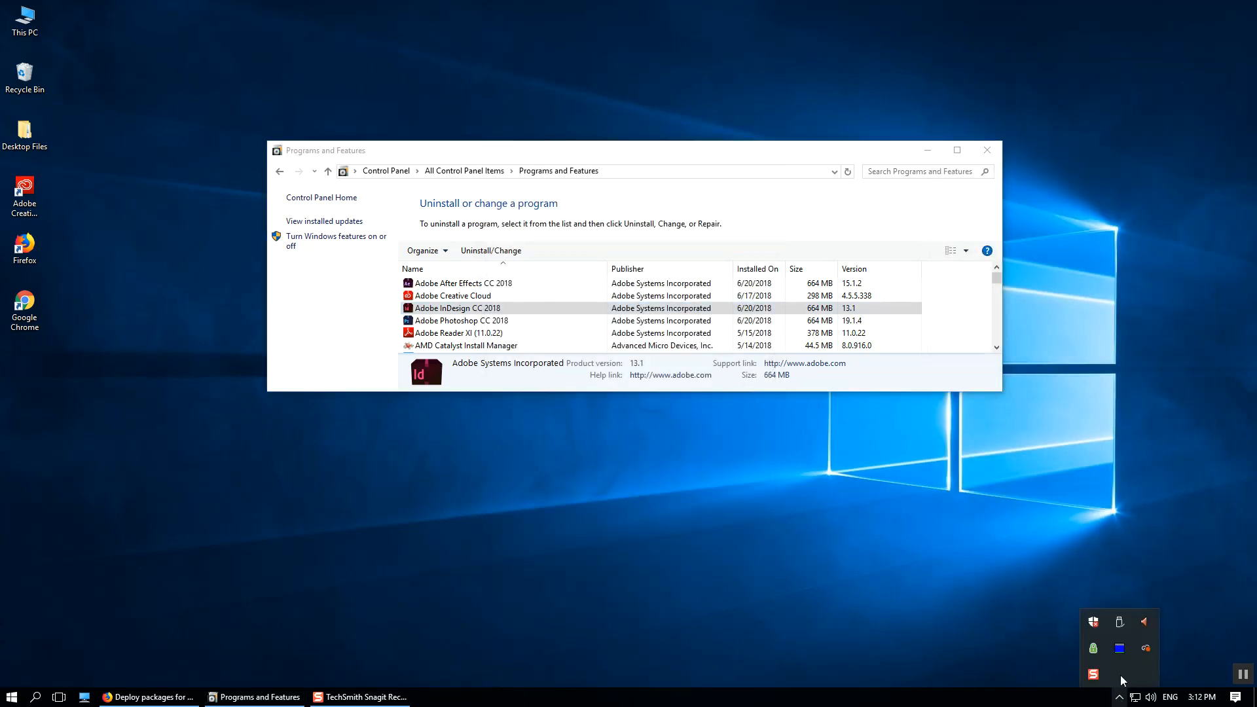
click(1147, 649)
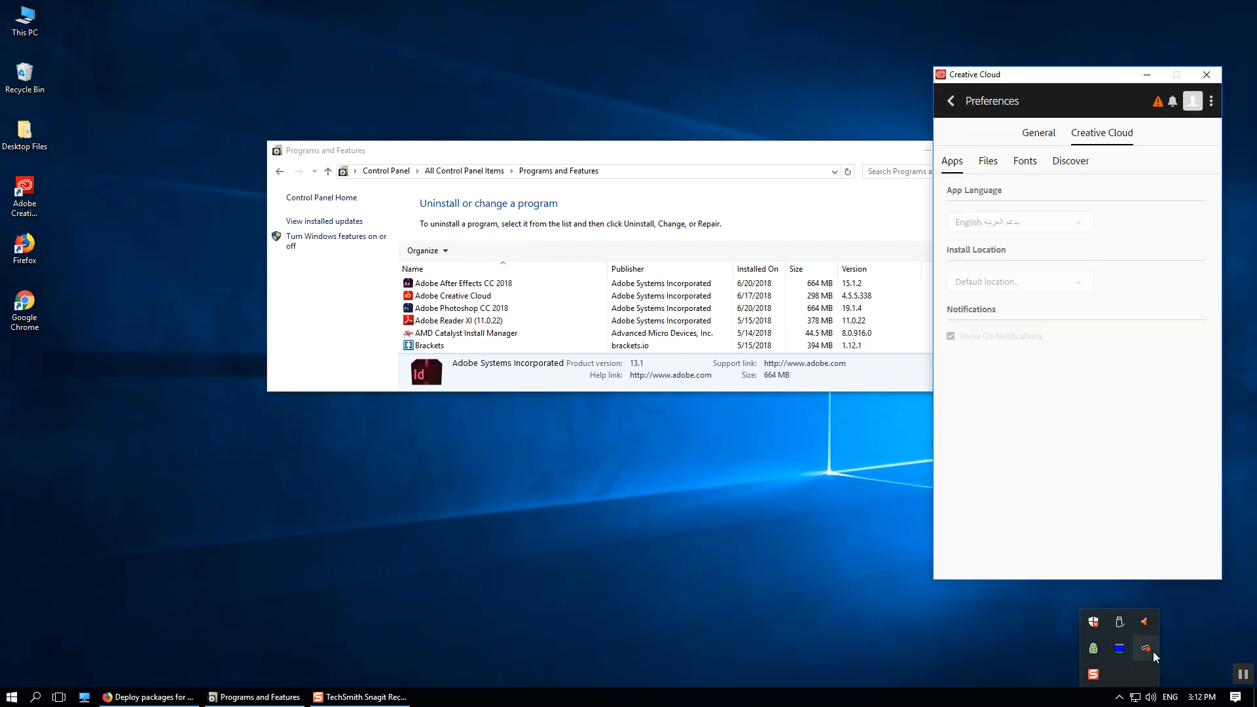
right_click(1154, 651)
click(1168, 646)
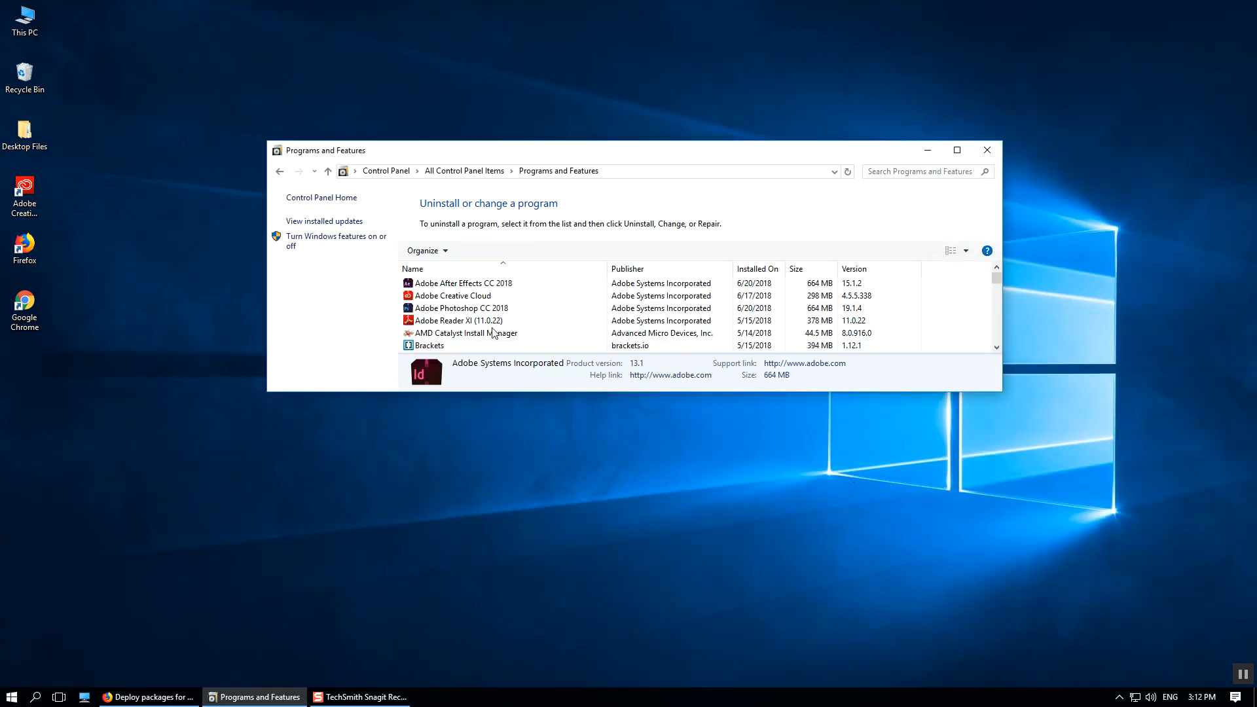
- Relaunch Adobe Creative Cloud and dismiss the limited access notification
double_click(26, 197)
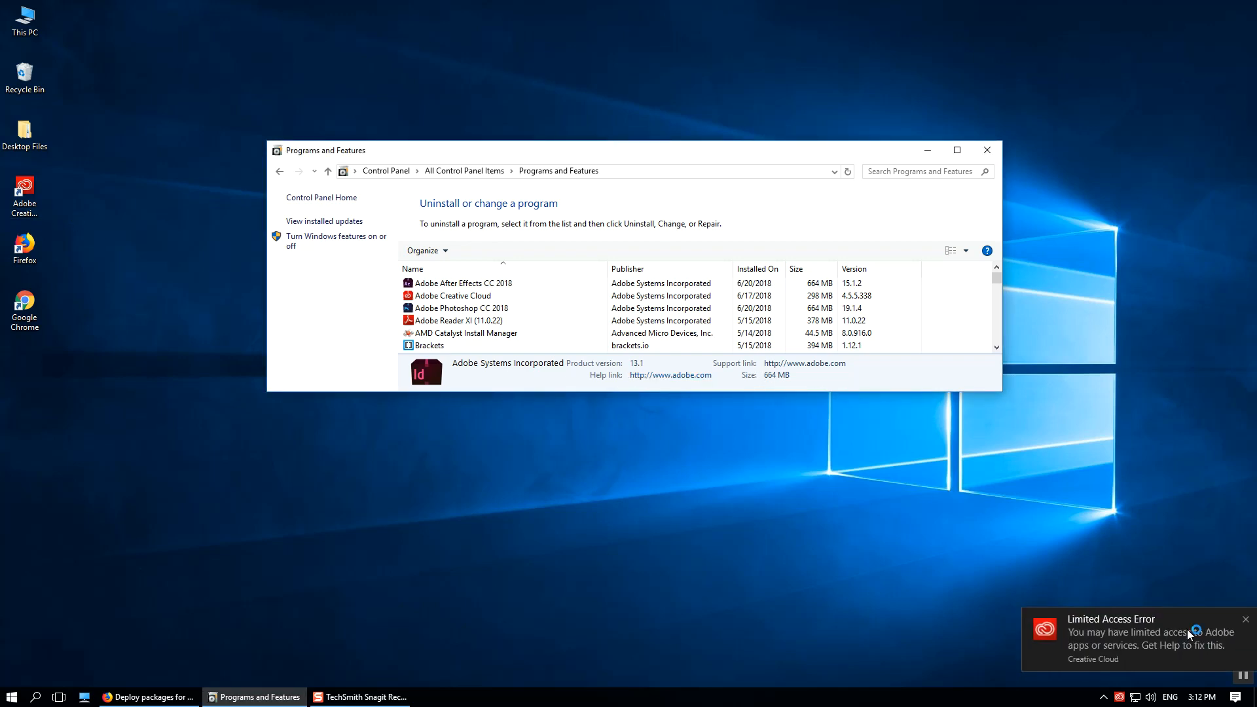
click(1246, 620)
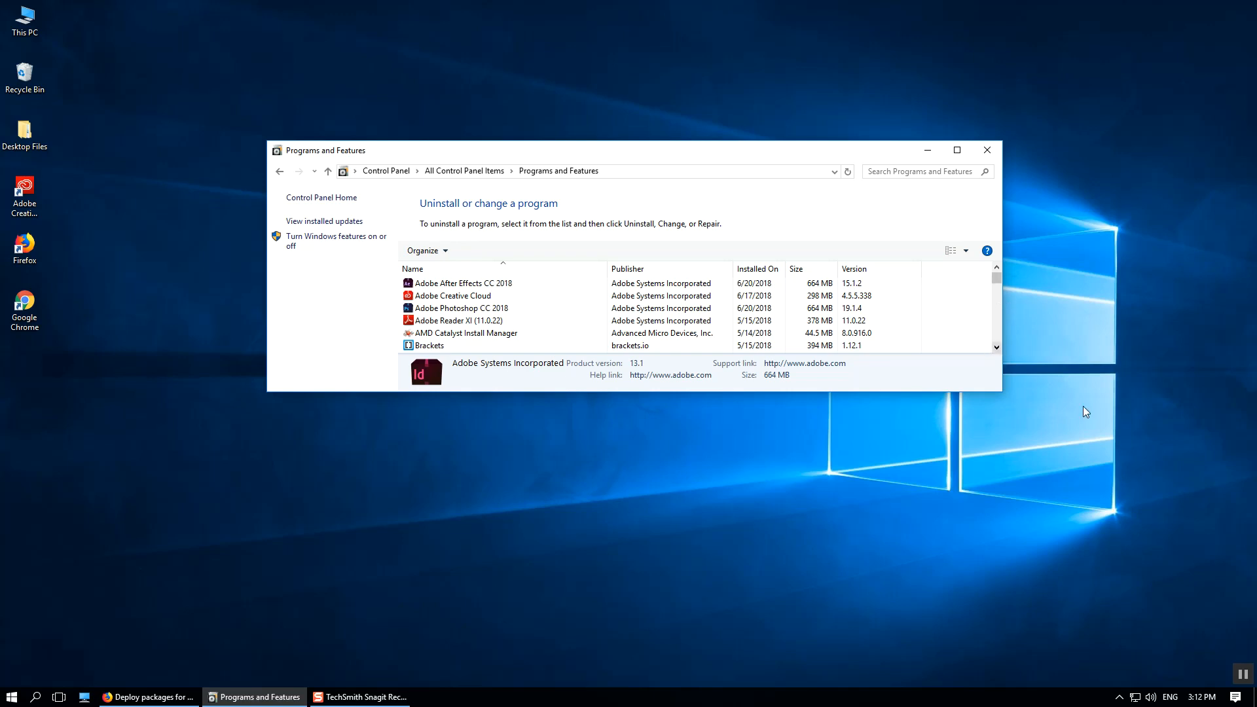
click(1119, 697)
click(819, 630)
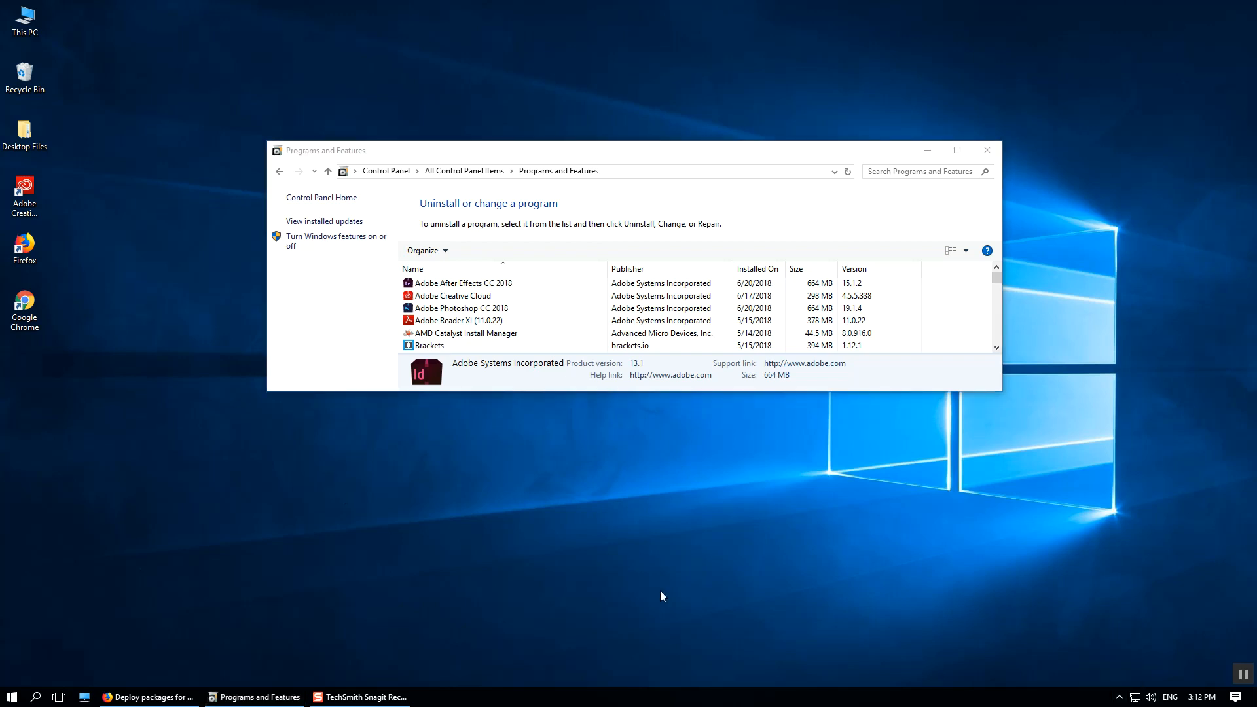
click(766, 332)
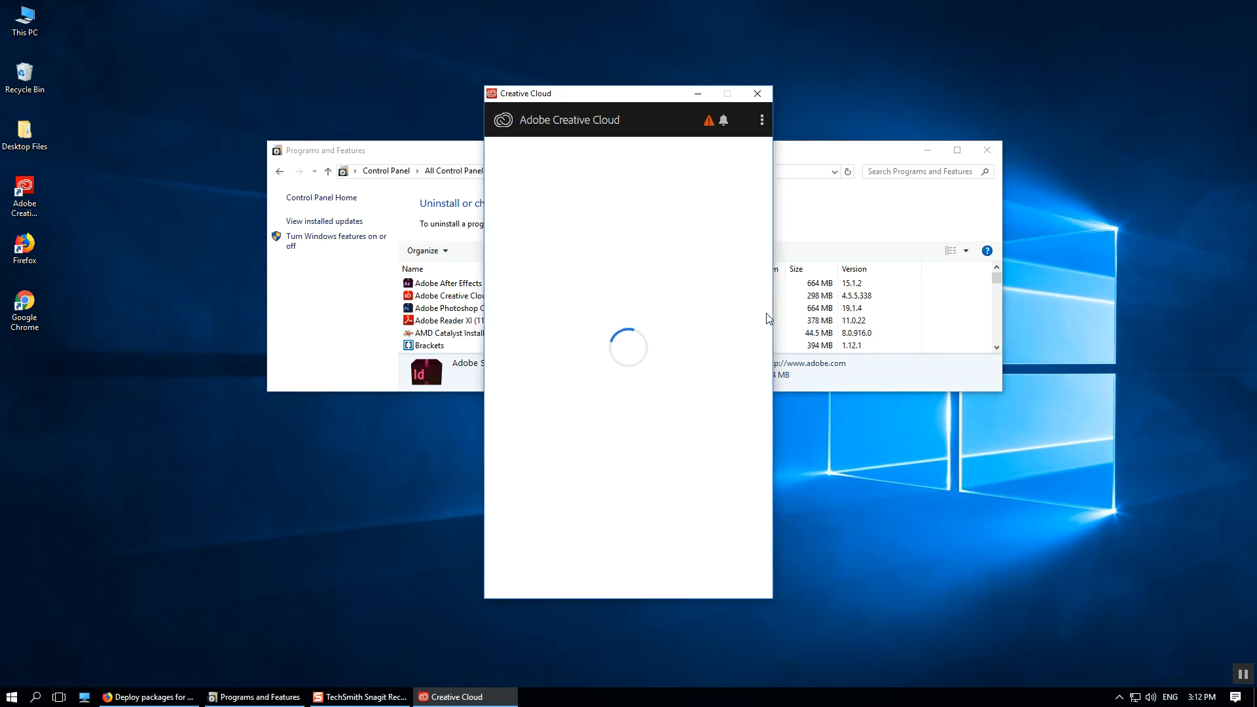
- Check the App Language choices in the Creative Cloud app preferences and move the window clear of Programs and Features
click(762, 120)
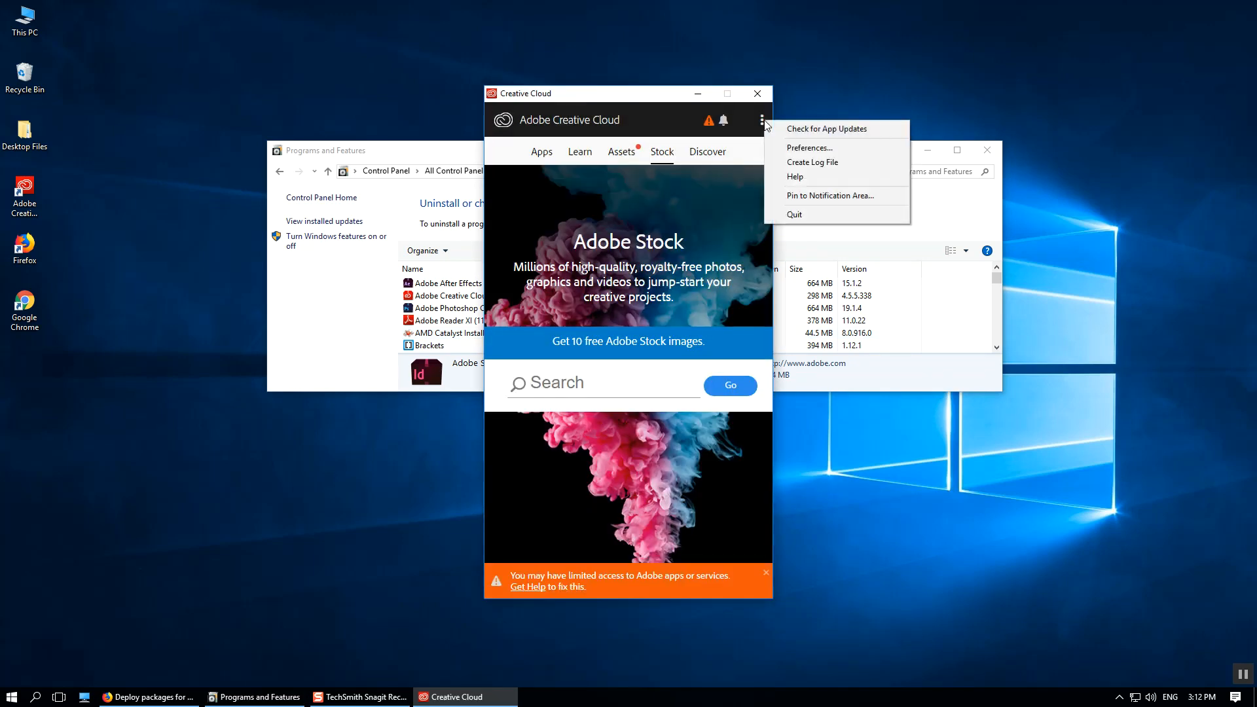
click(839, 147)
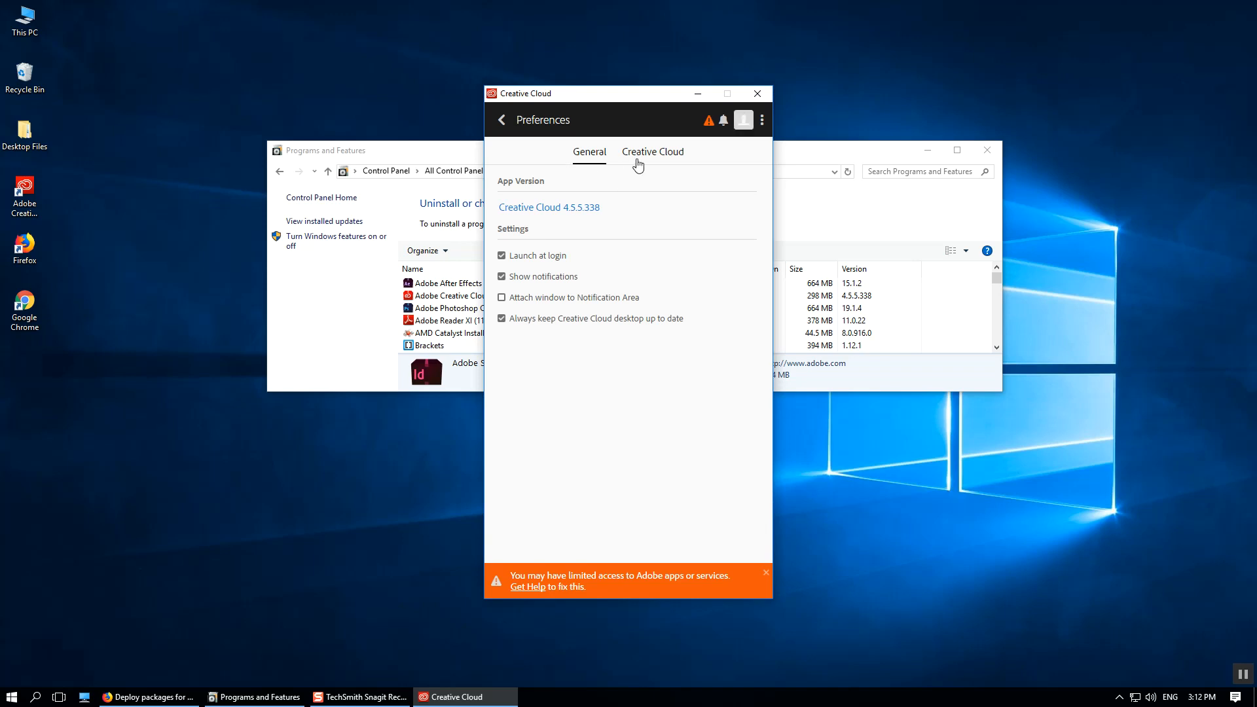
click(639, 159)
click(581, 244)
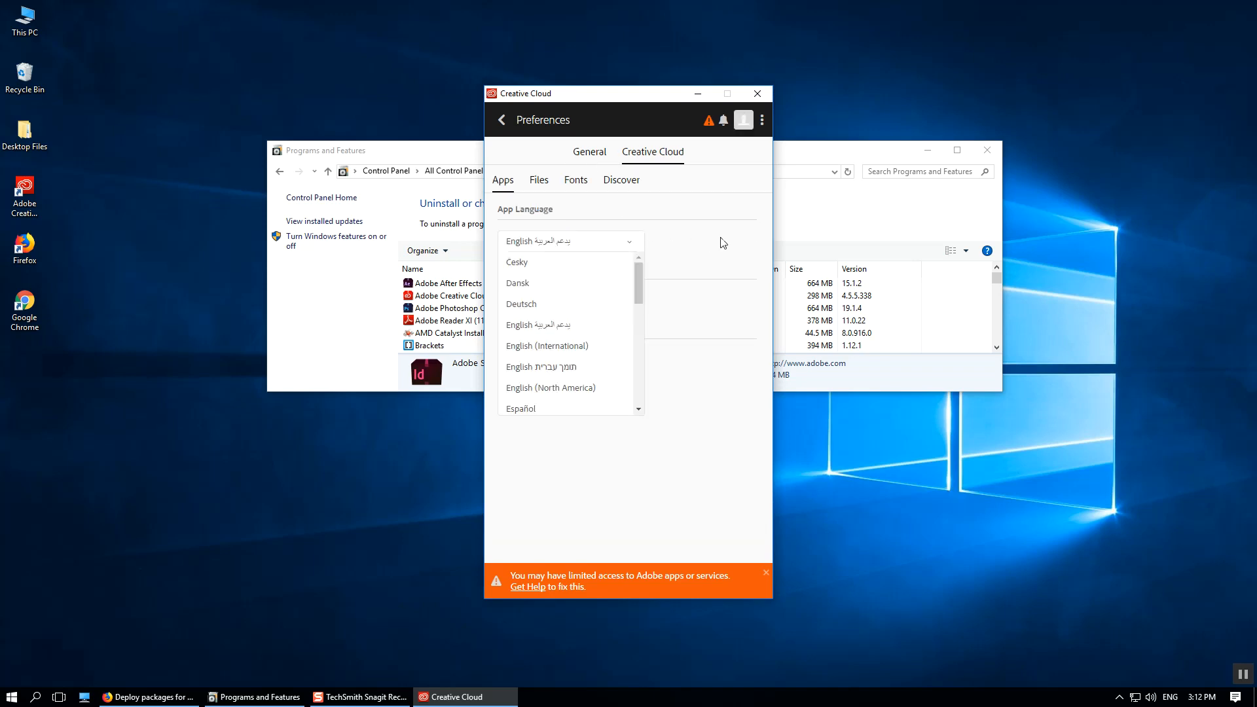
drag(628, 105, 1036, 108)
click(1103, 210)
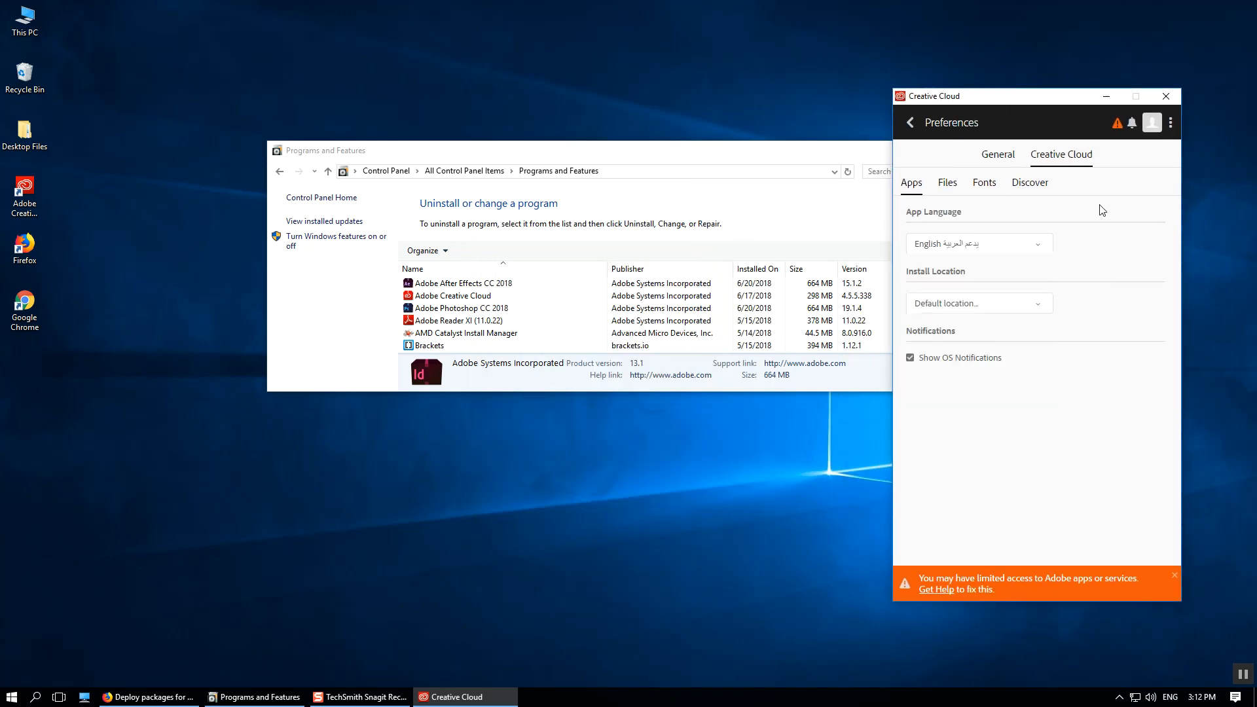
- Return from the preferences to the Creative Cloud apps list and review the apps offered there
click(910, 122)
click(950, 155)
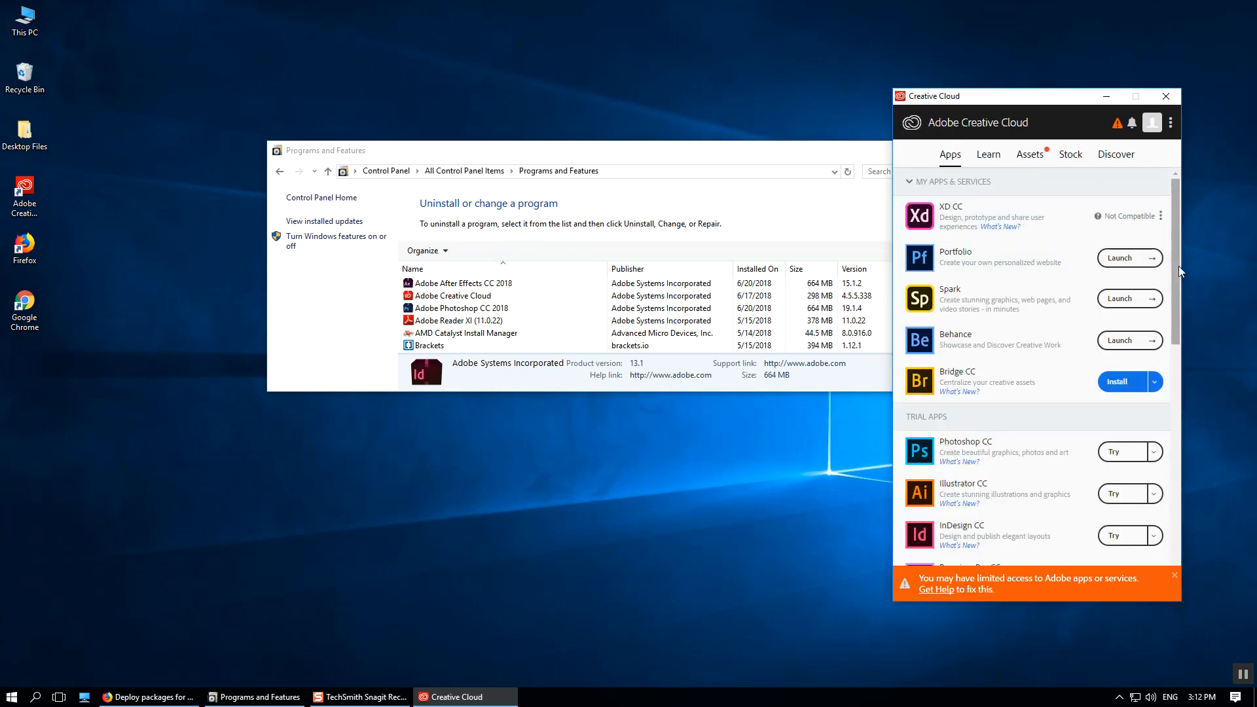
drag(1179, 265, 1168, 235)
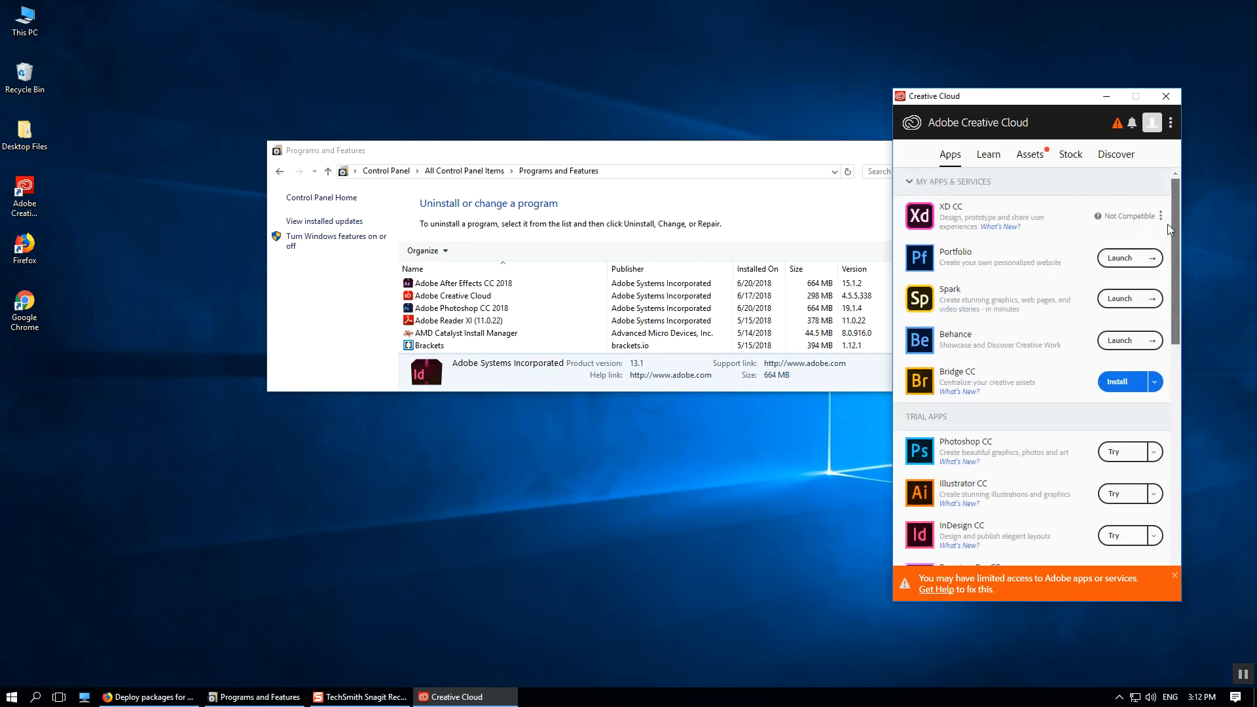
- Reopen the Creative Cloud preferences and choose English يدعم العربية as the app language
click(1171, 123)
click(1125, 157)
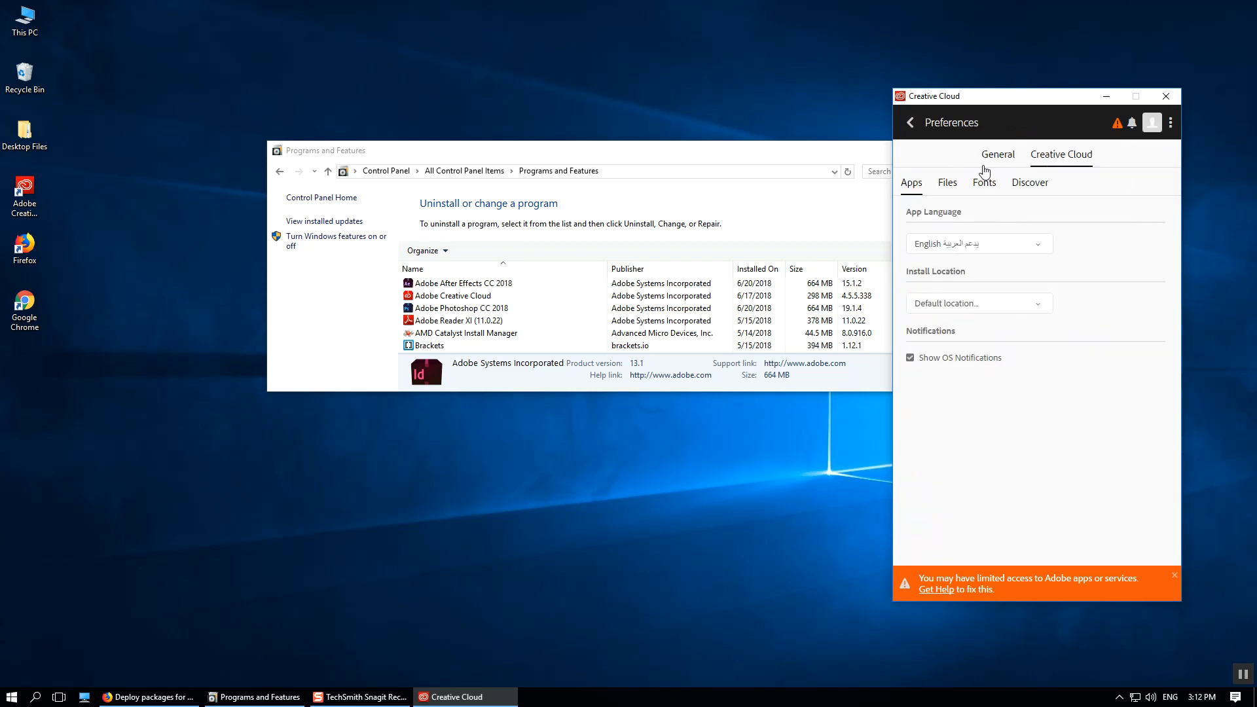
click(994, 248)
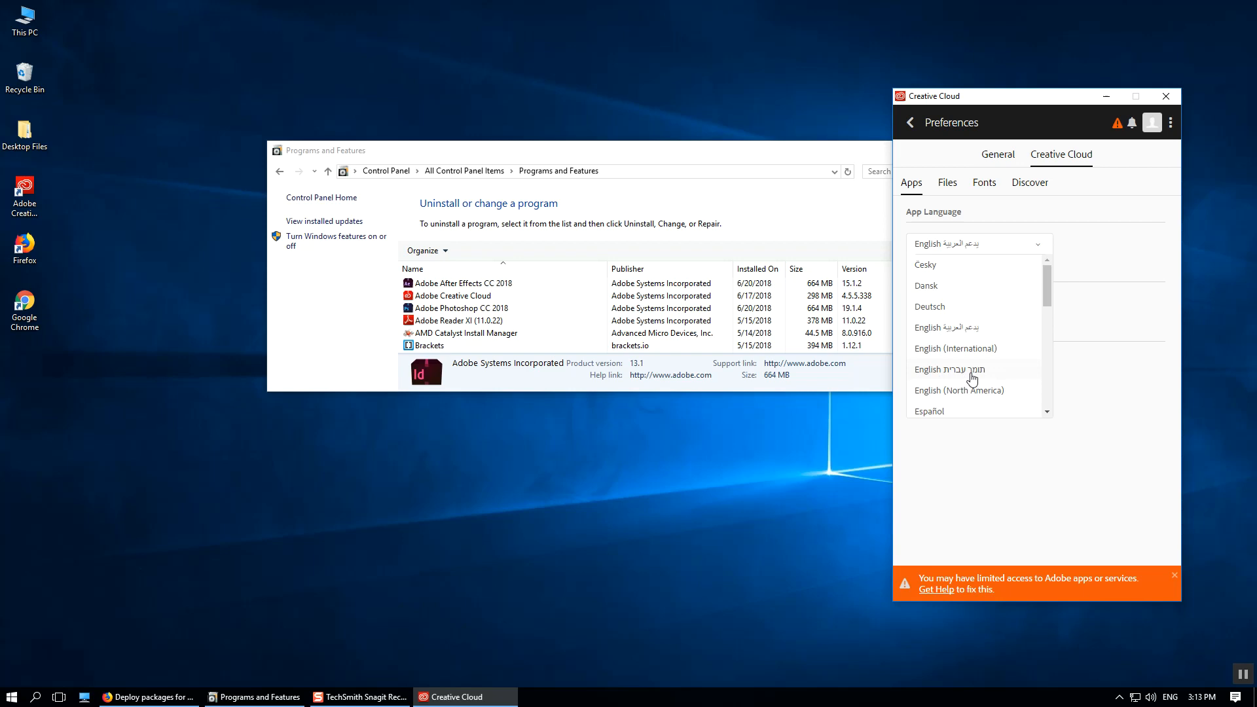
click(975, 329)
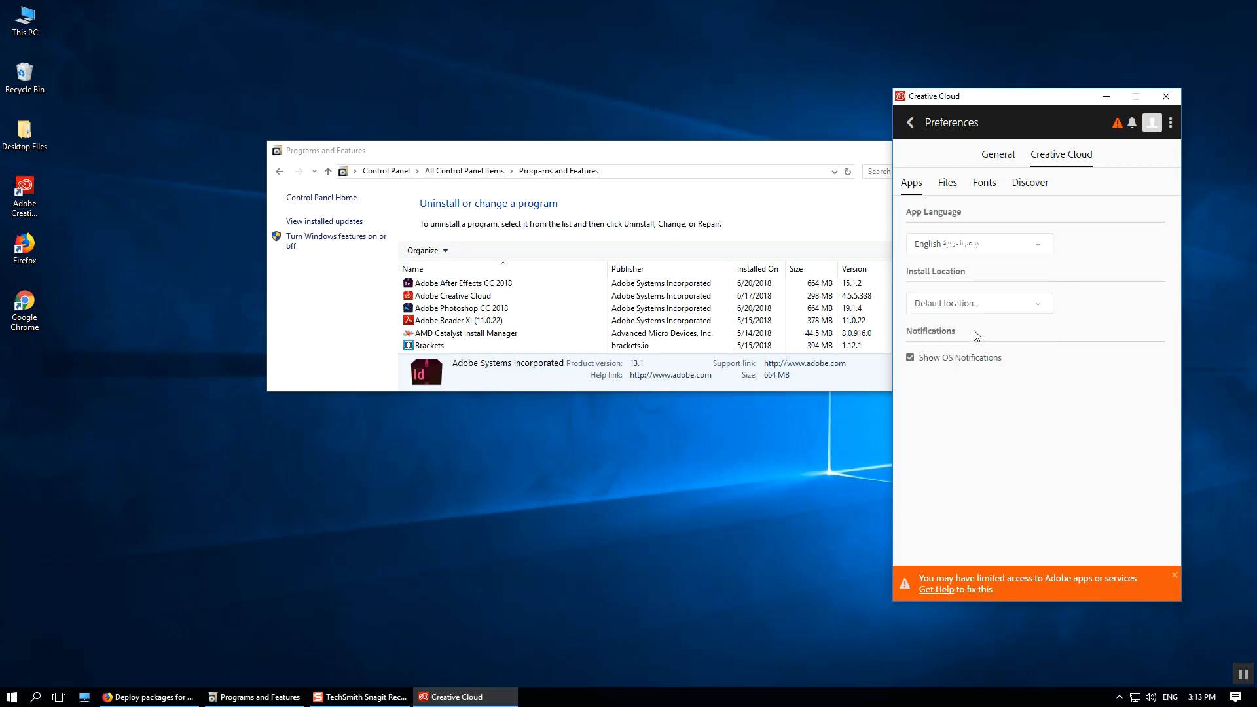
- Return to the apps list, locate the InDesign CC trial entry, and close the Creative Cloud window
click(911, 122)
scroll(1057, 386, down, 2)
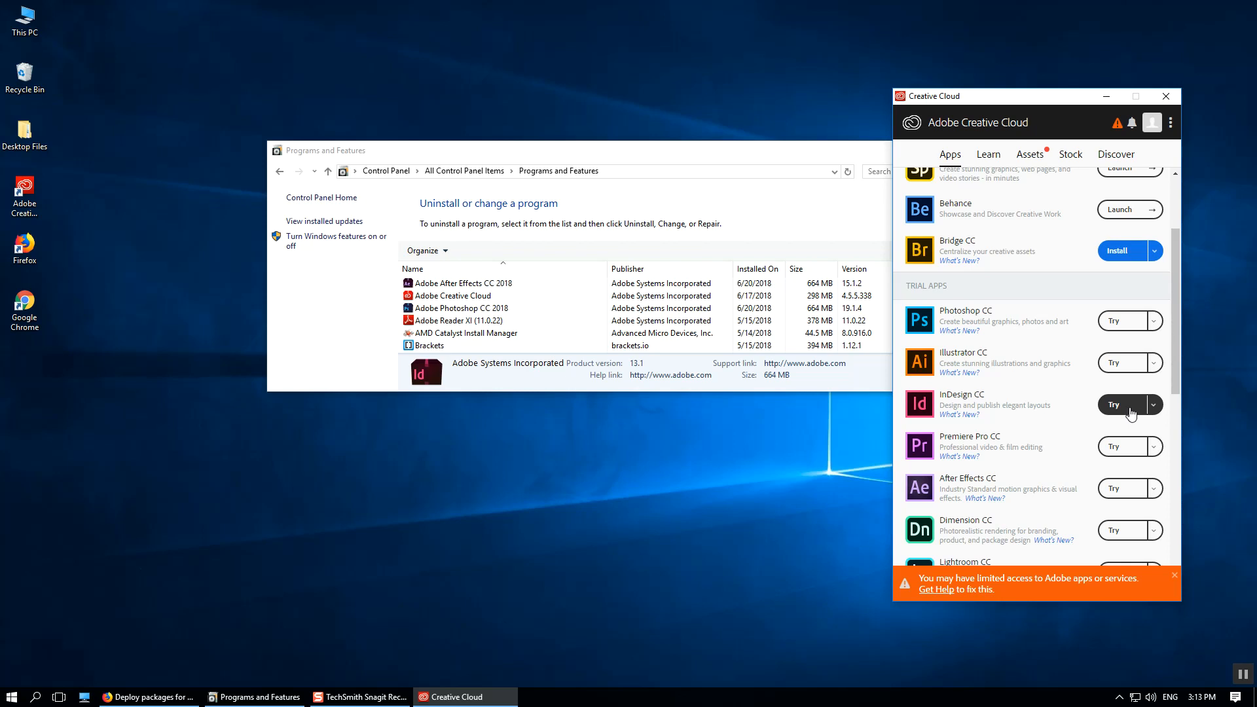
click(812, 152)
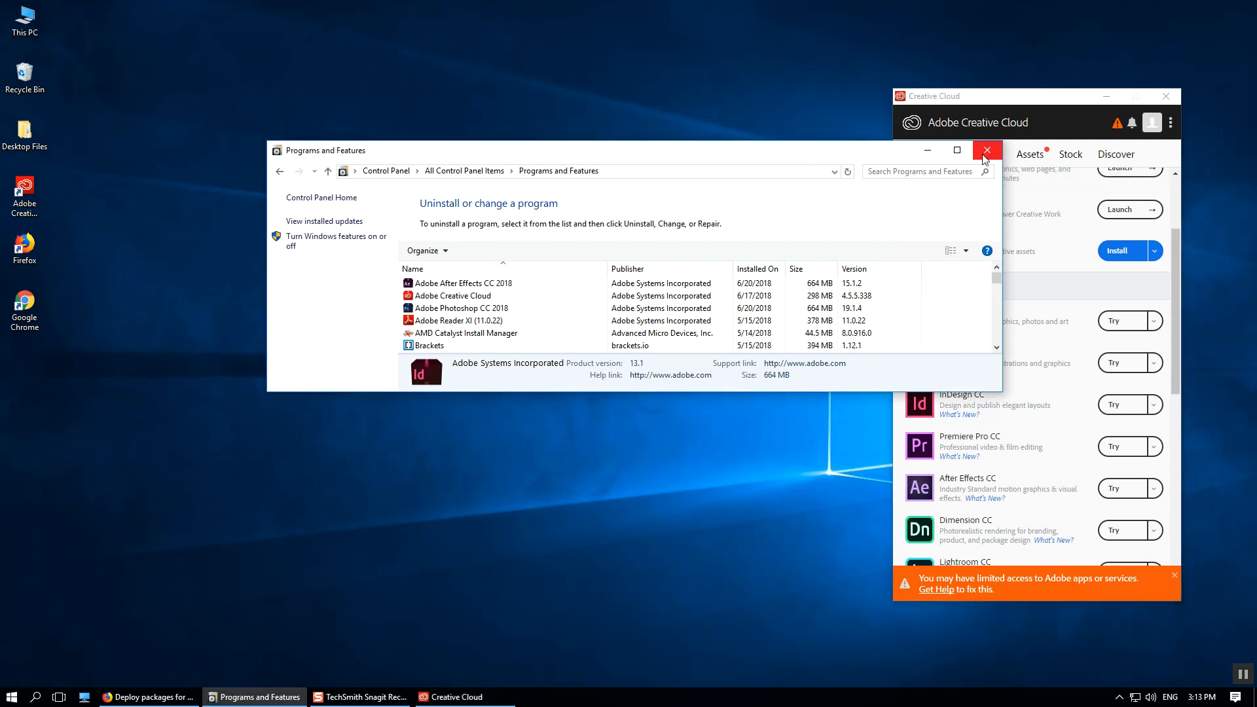
click(1170, 98)
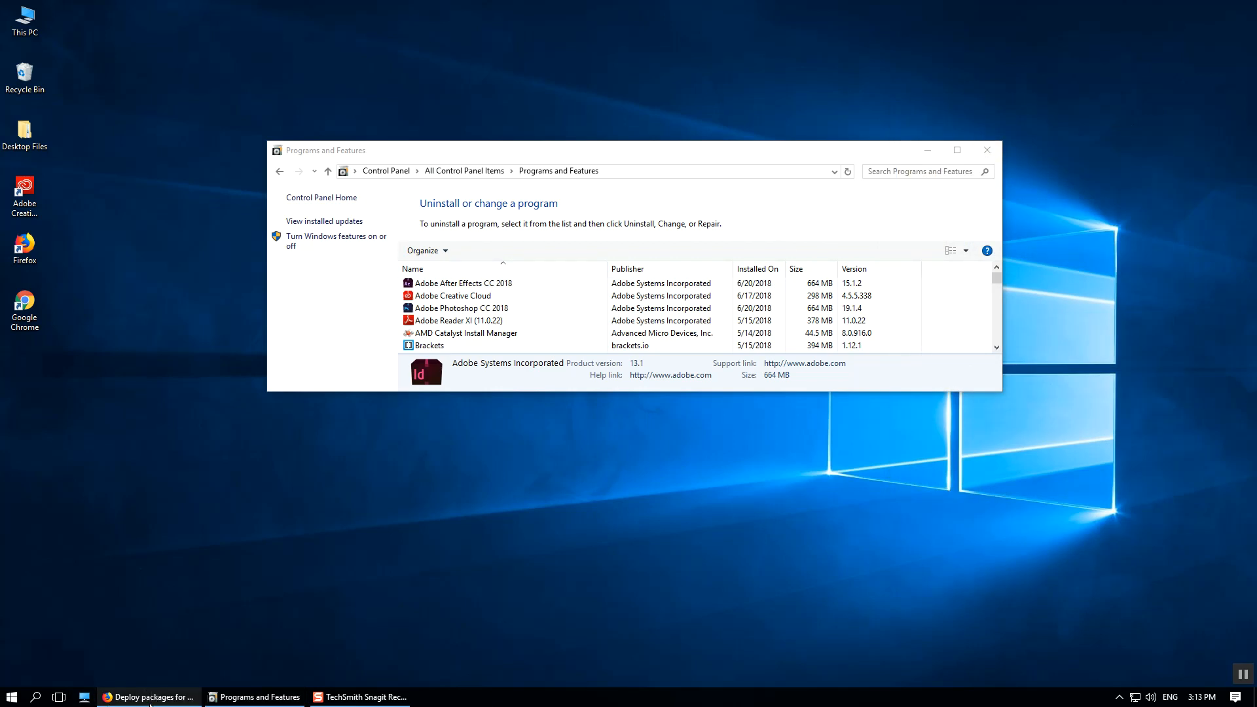
- Open the Build folder of the InDesign CC 2018 package on Local Disk (E:)
double_click(25, 20)
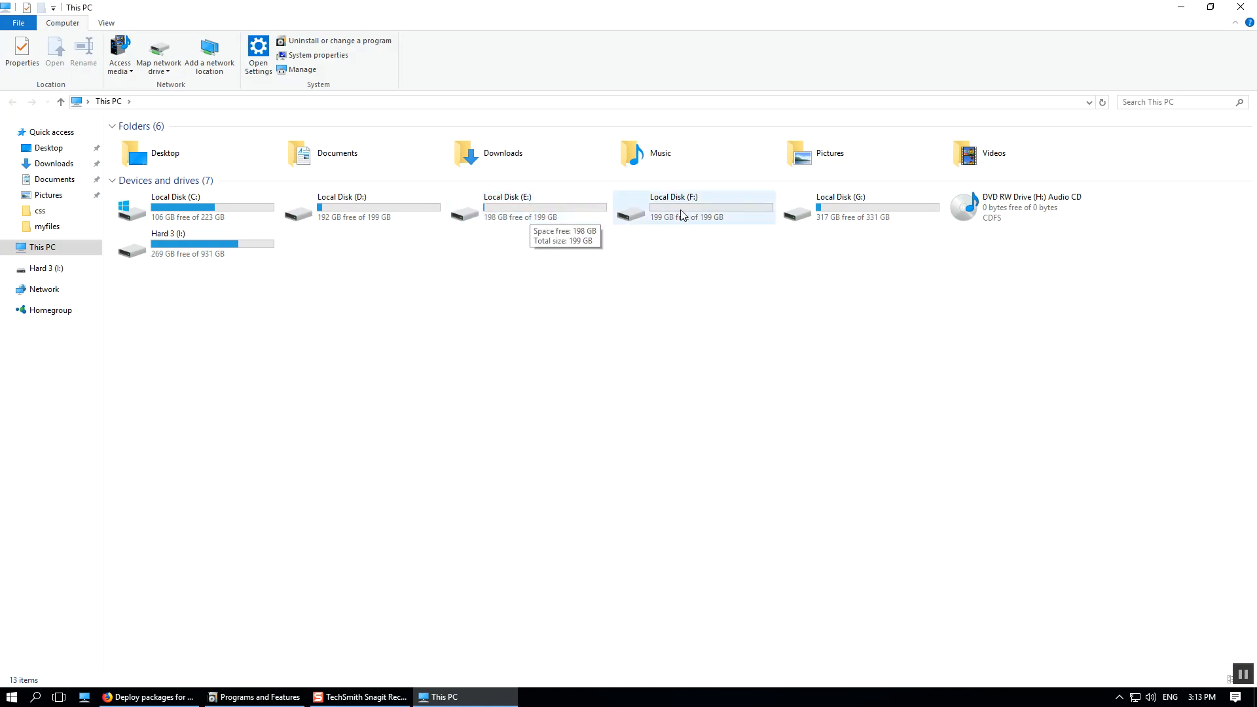
double_click(550, 205)
double_click(175, 142)
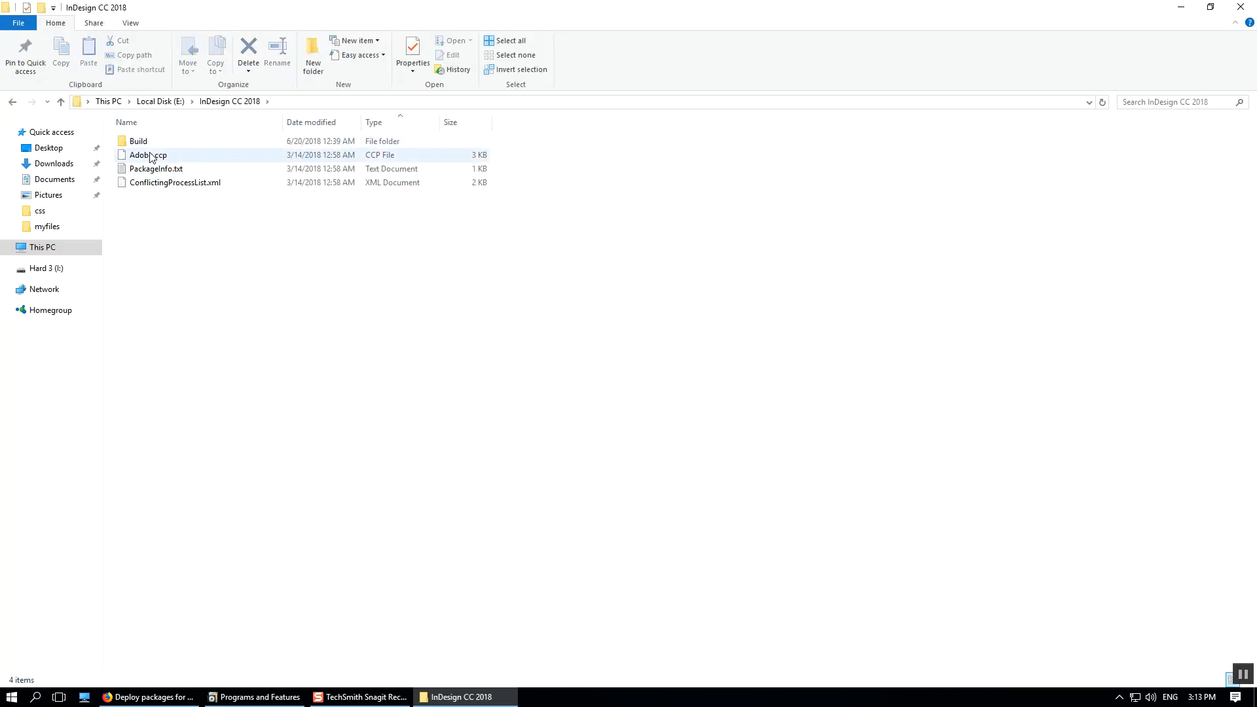
double_click(138, 141)
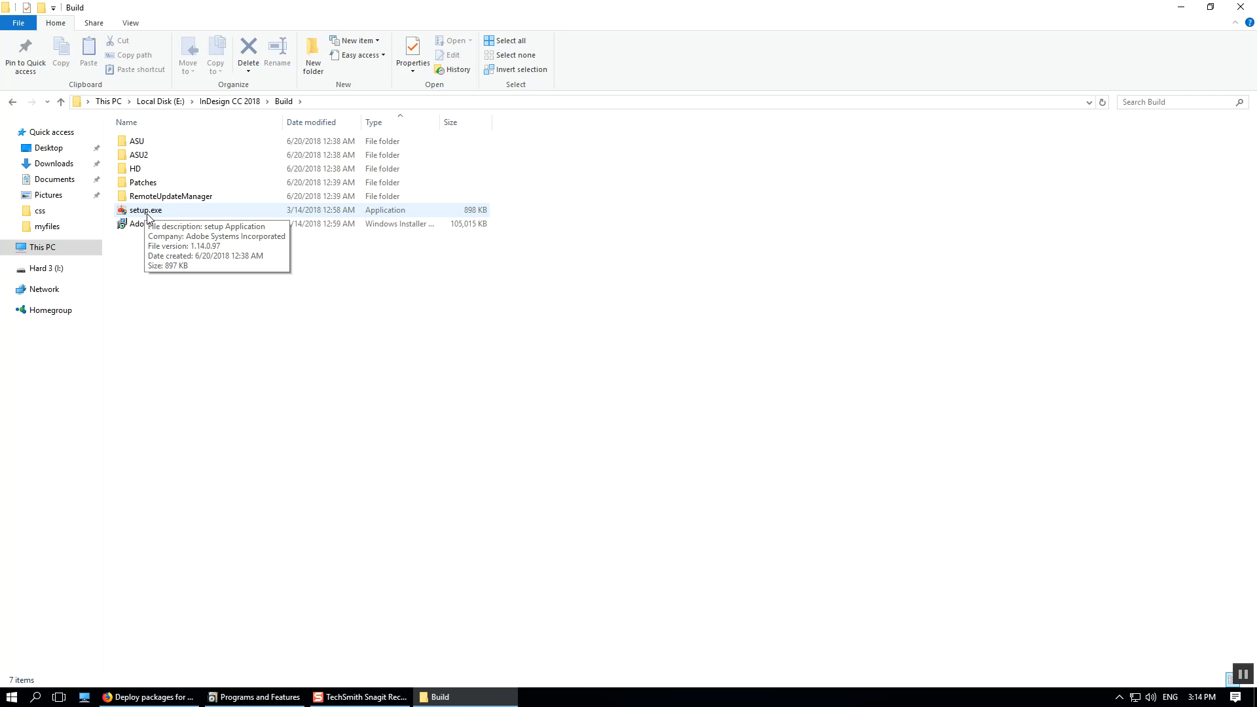
- Switch to Firefox and examine the install directory and language locale in the Windows command-line syntax example
click(150, 699)
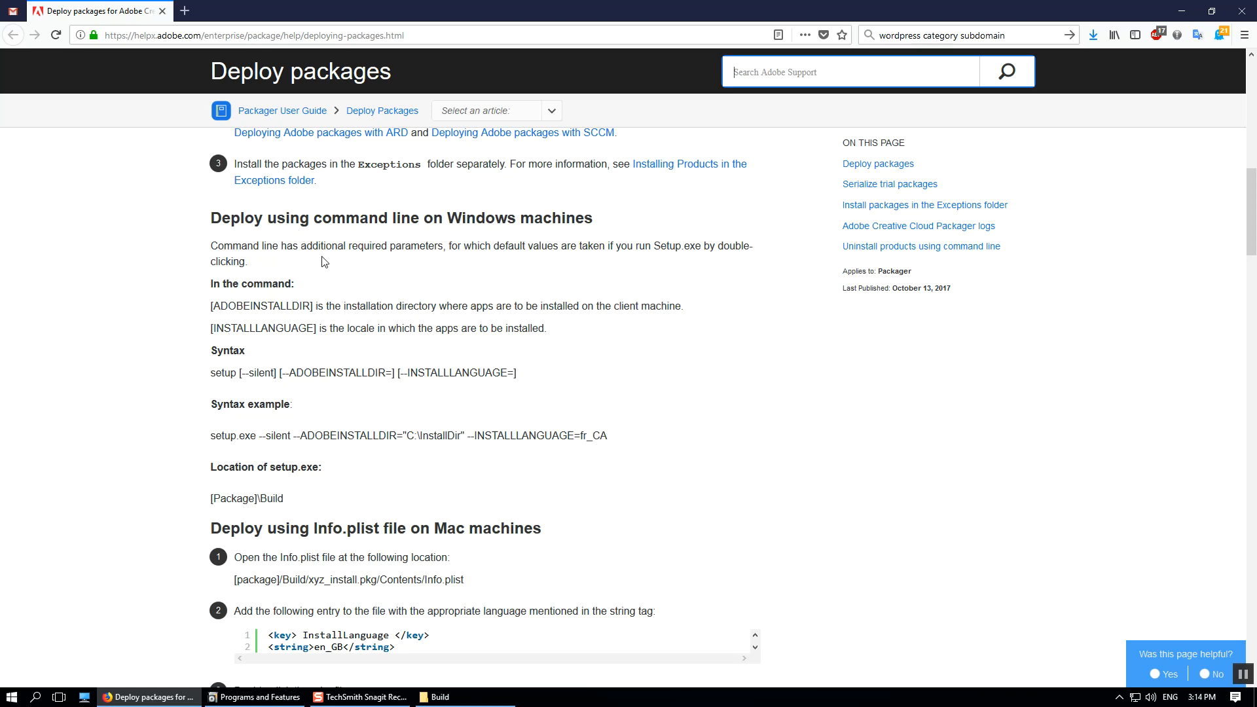
scroll(321, 262, down, 2)
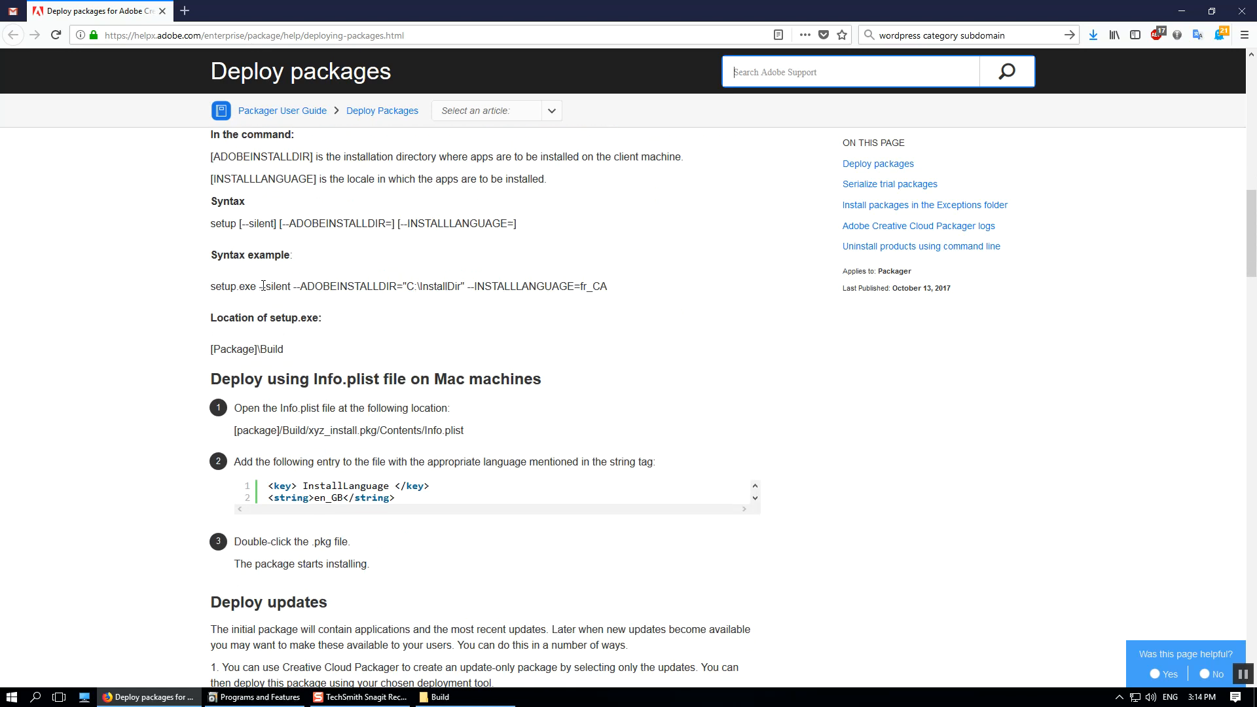
drag(407, 287, 460, 287)
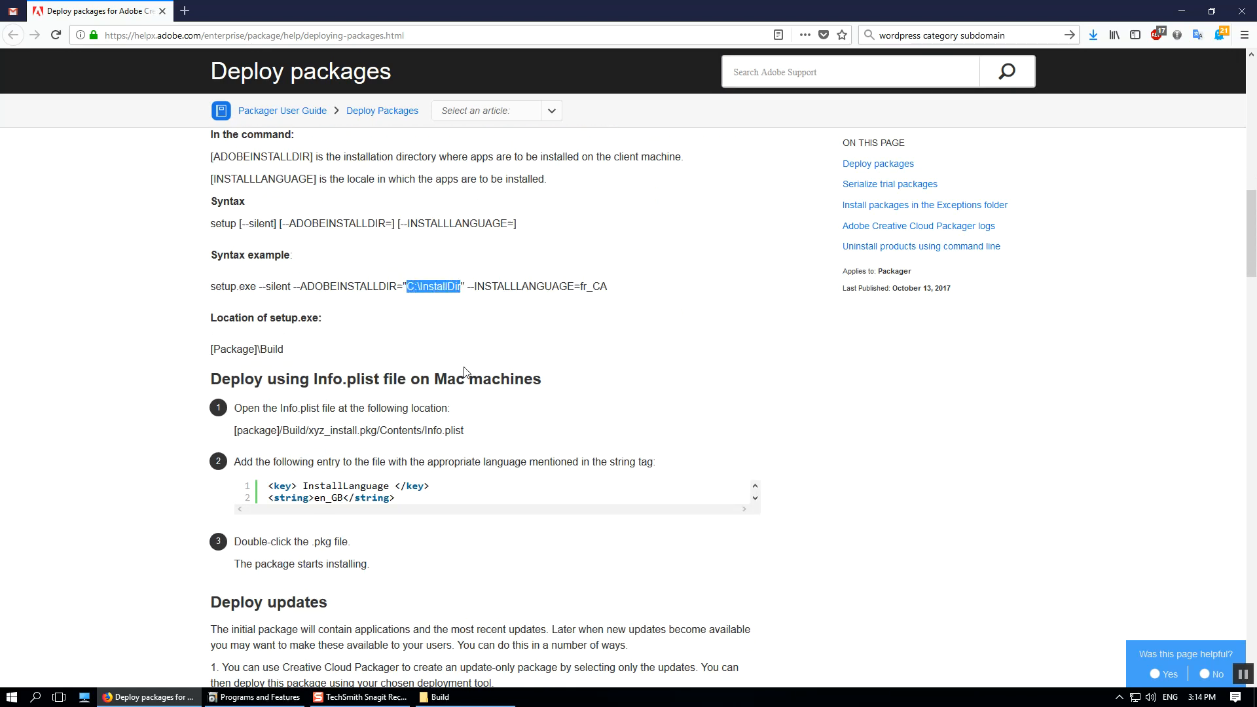
drag(580, 286, 615, 291)
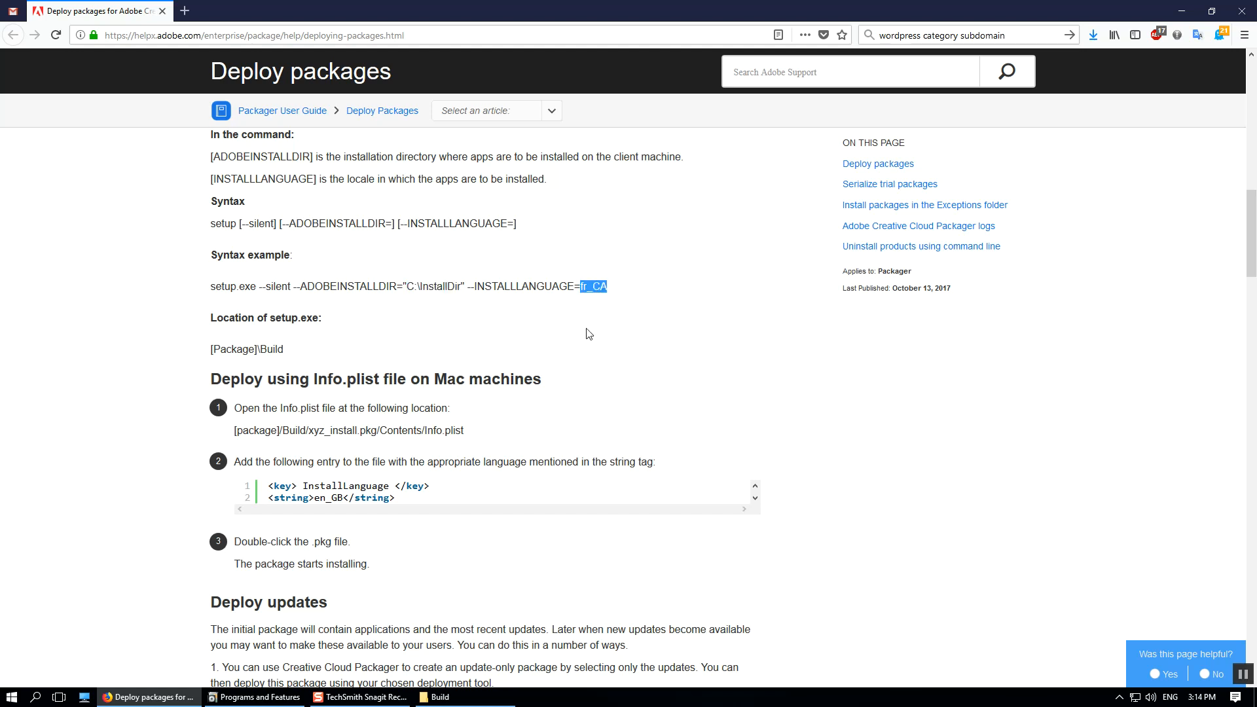
- Find Command Prompt with a search for cmd, run it as administrator, and reposition its window
key(super)
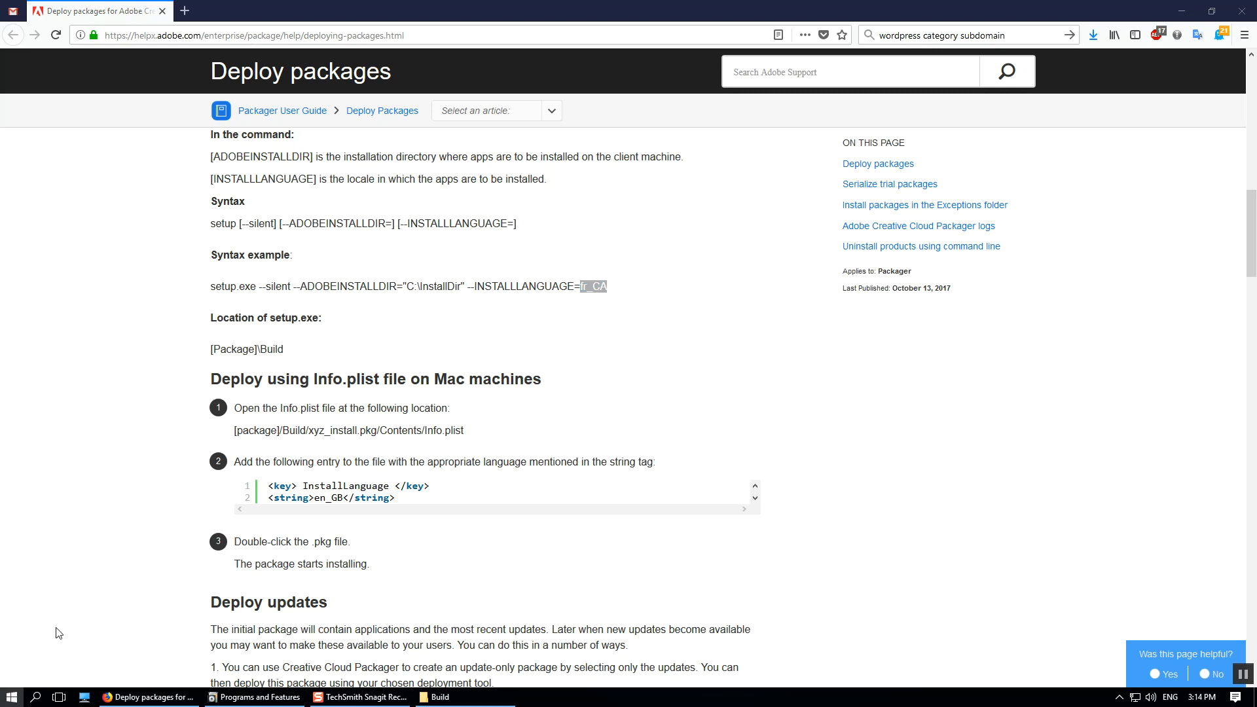
text(cmd)
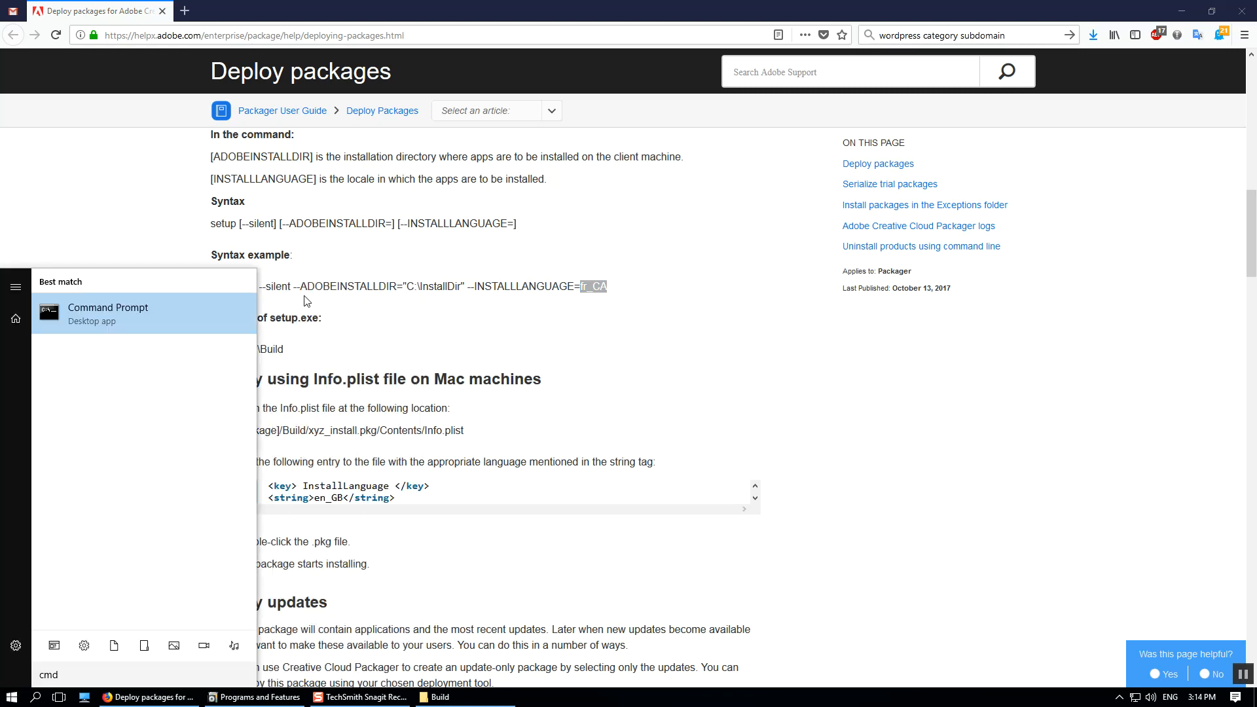
right_click(158, 315)
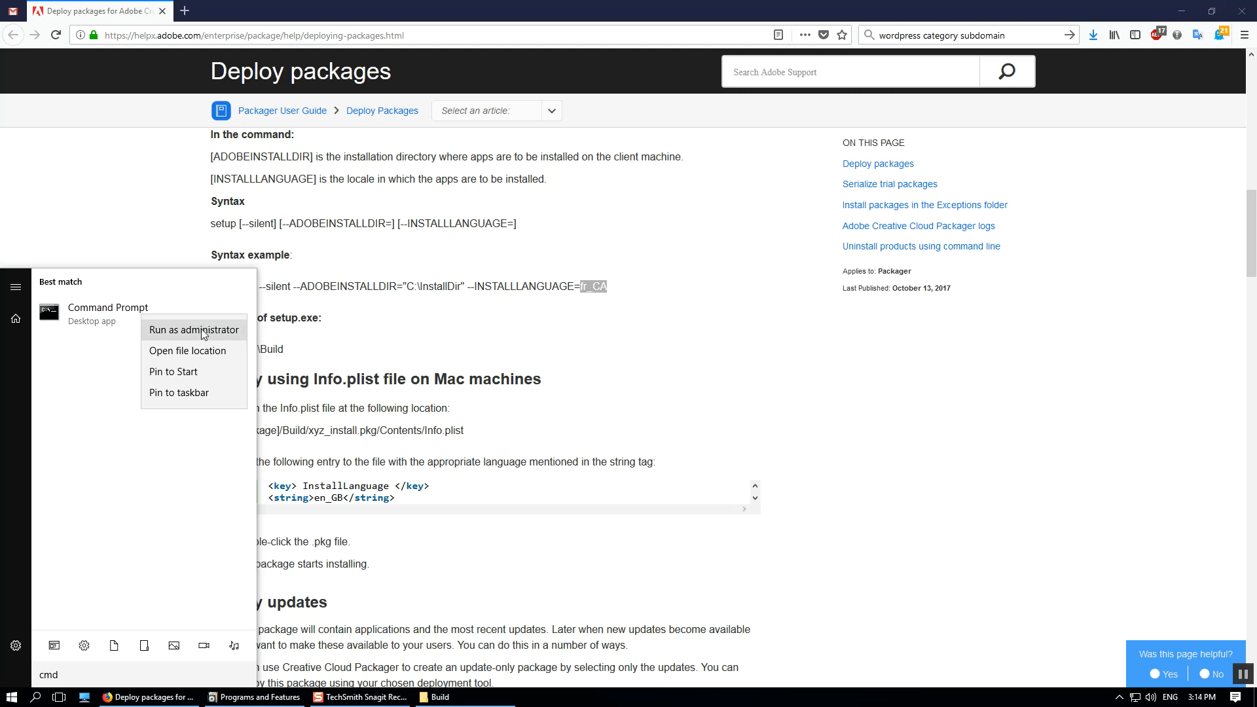
click(203, 335)
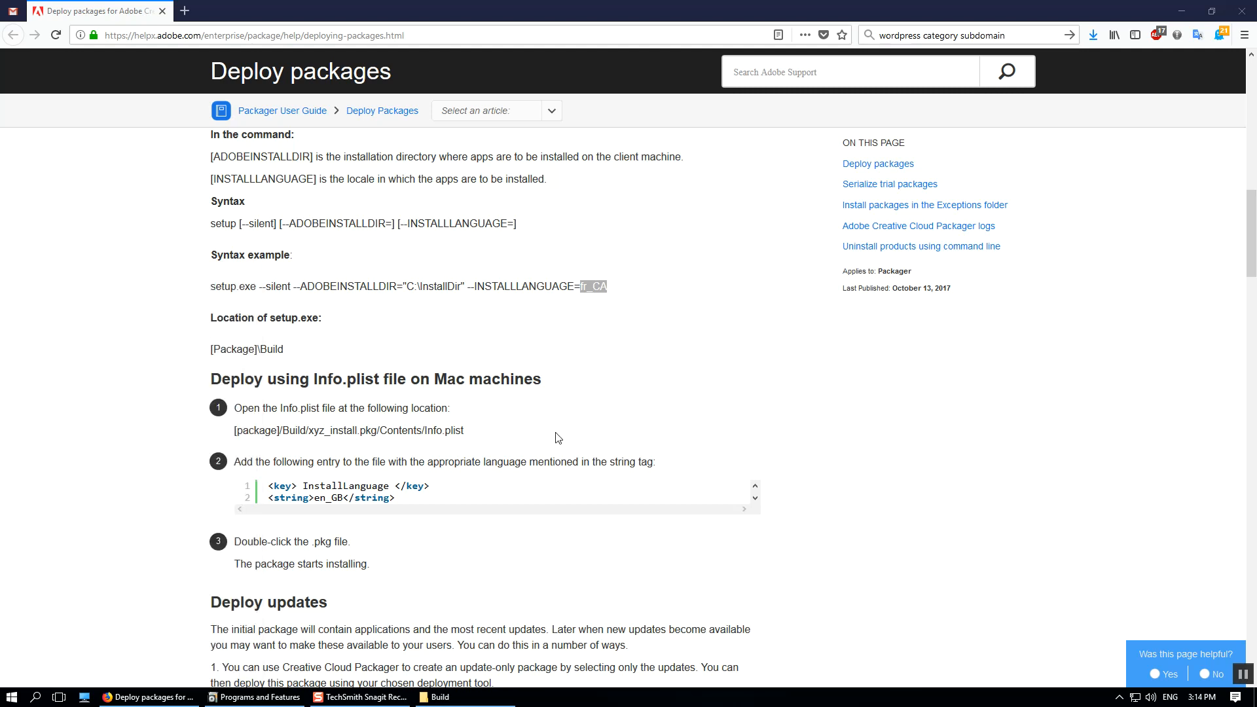
drag(423, 172, 497, 215)
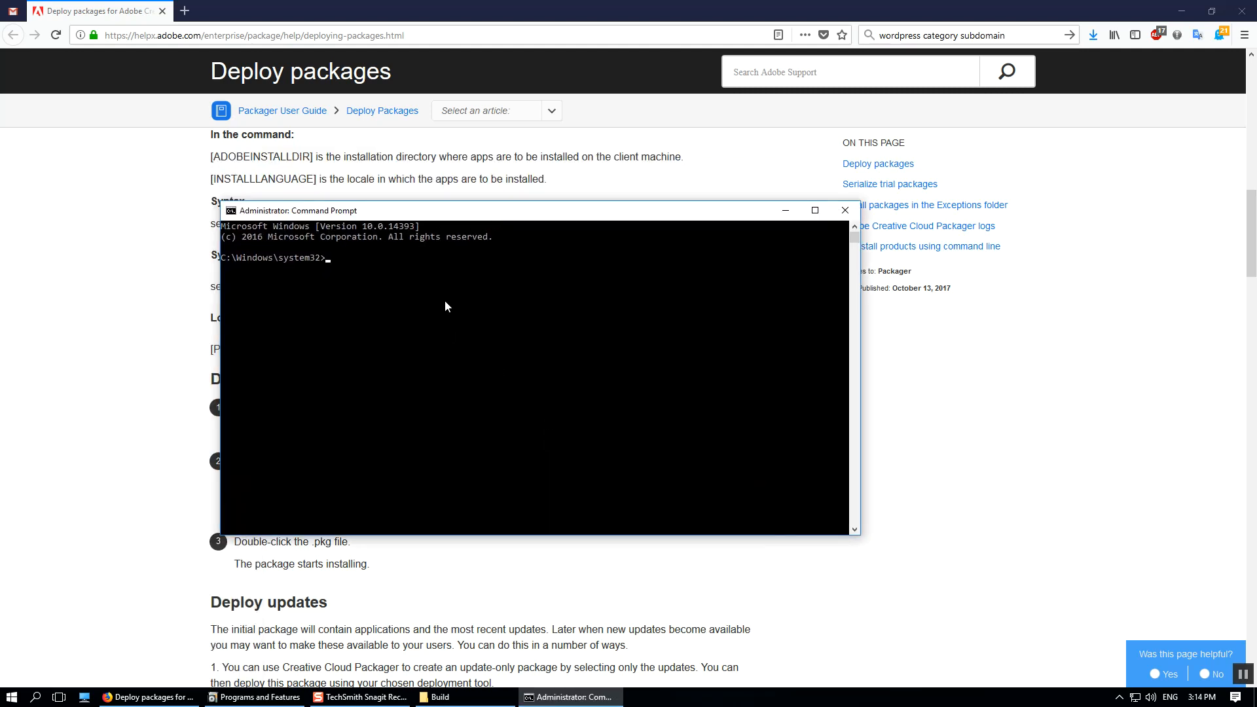
- Switch to File Explorer, browse from This PC to E:\InDesign CC 2018\Build, and copy the folder's path
click(482, 699)
click(106, 101)
double_click(498, 205)
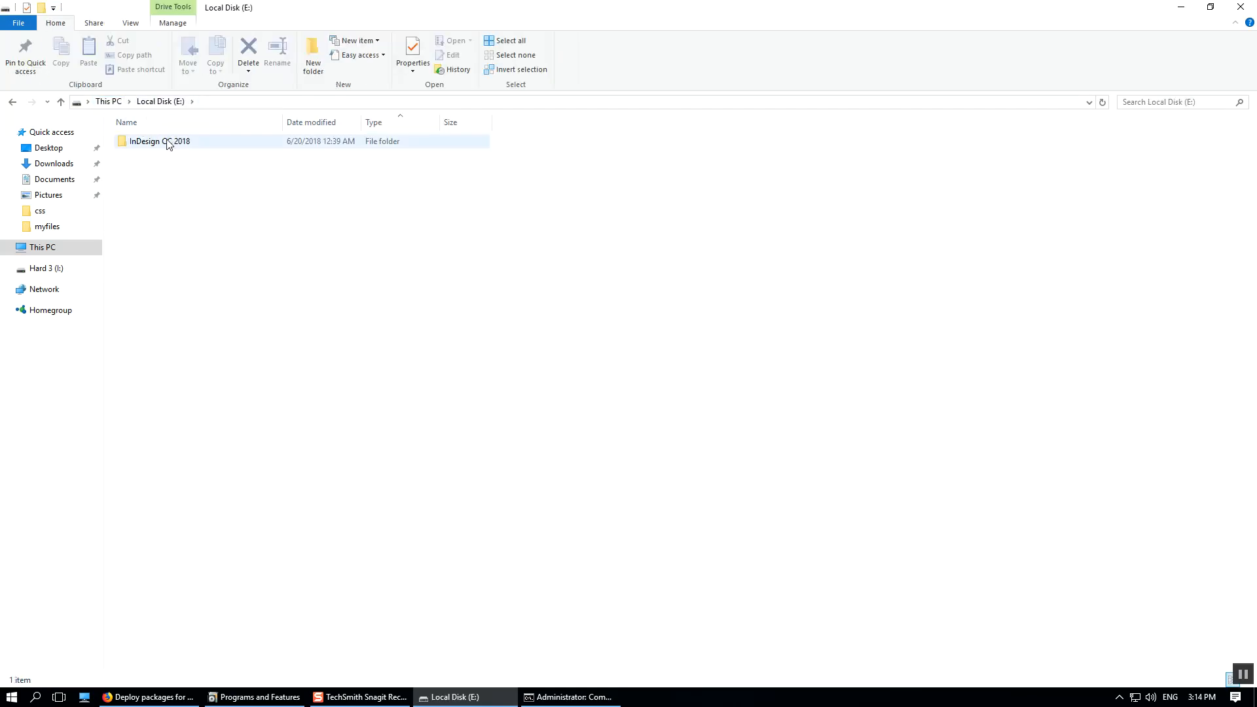
double_click(166, 144)
double_click(147, 142)
click(324, 103)
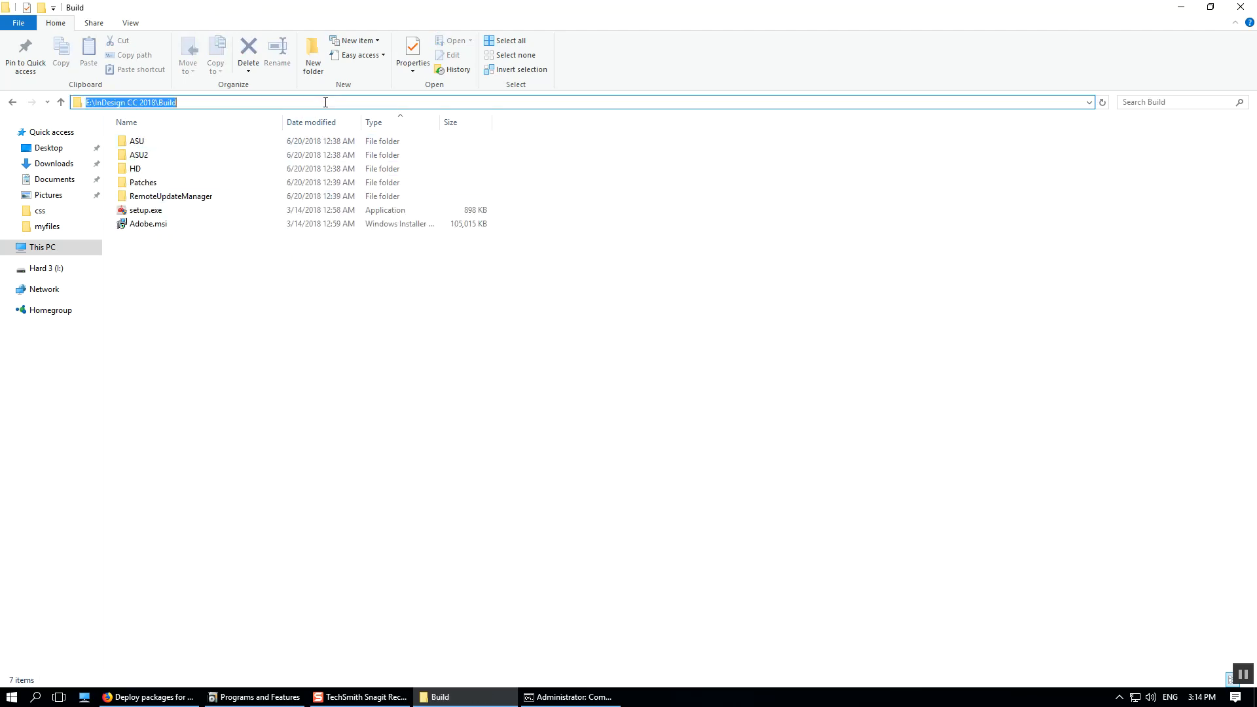
right_click(190, 101)
click(219, 143)
- In Command Prompt, switch to the e: drive and change the working directory to E:\InDesign CC 2018\Build
click(549, 699)
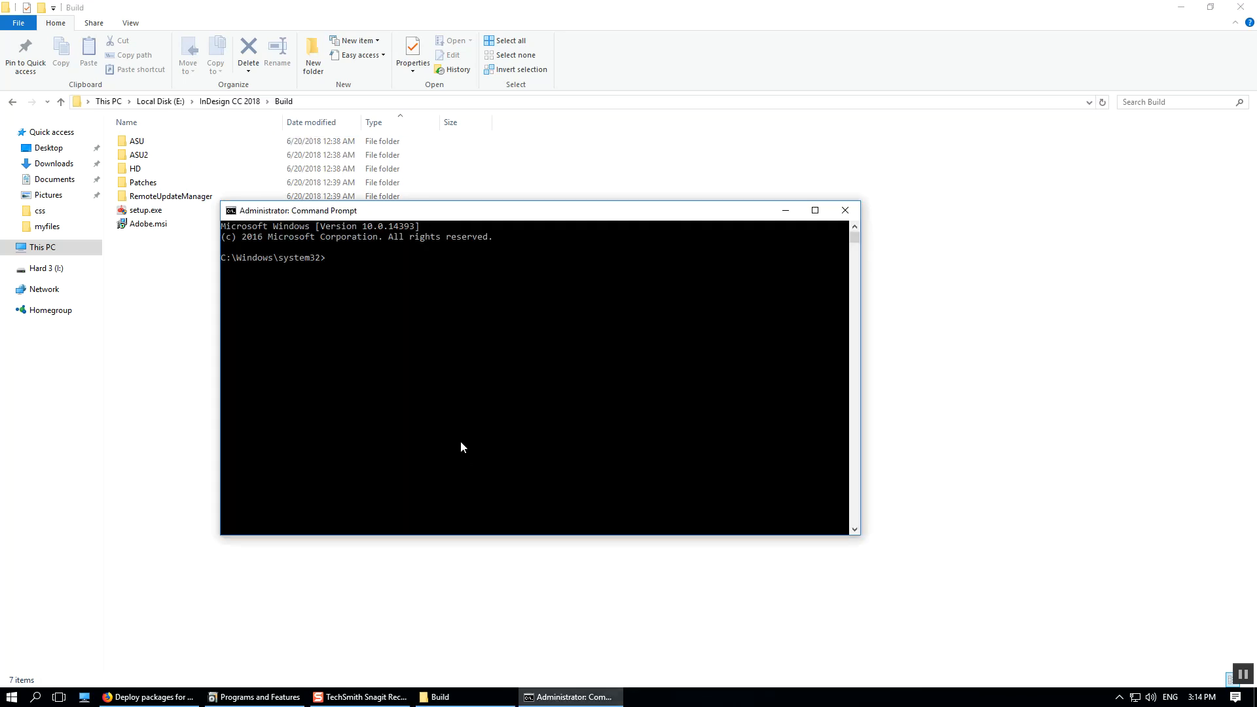
click(378, 293)
text(e:)
key(Return)
text(cd)
key(ctrl+v)
key(Return)
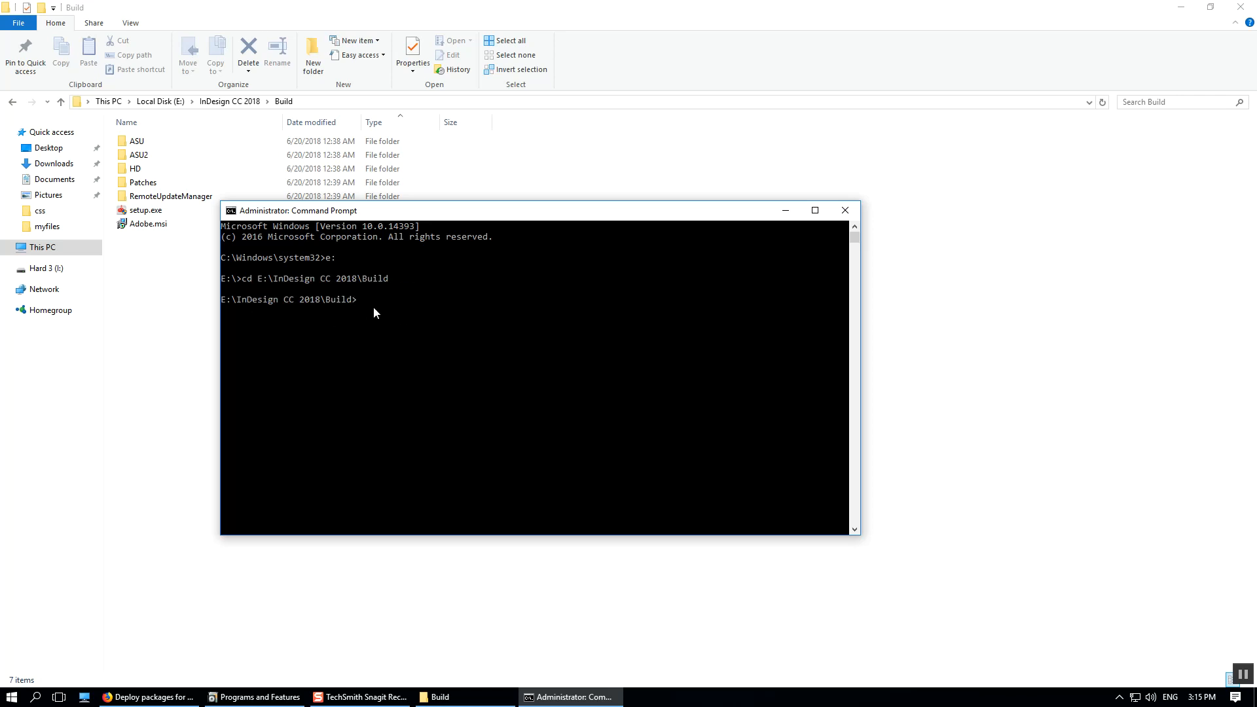
drag(340, 211, 367, 224)
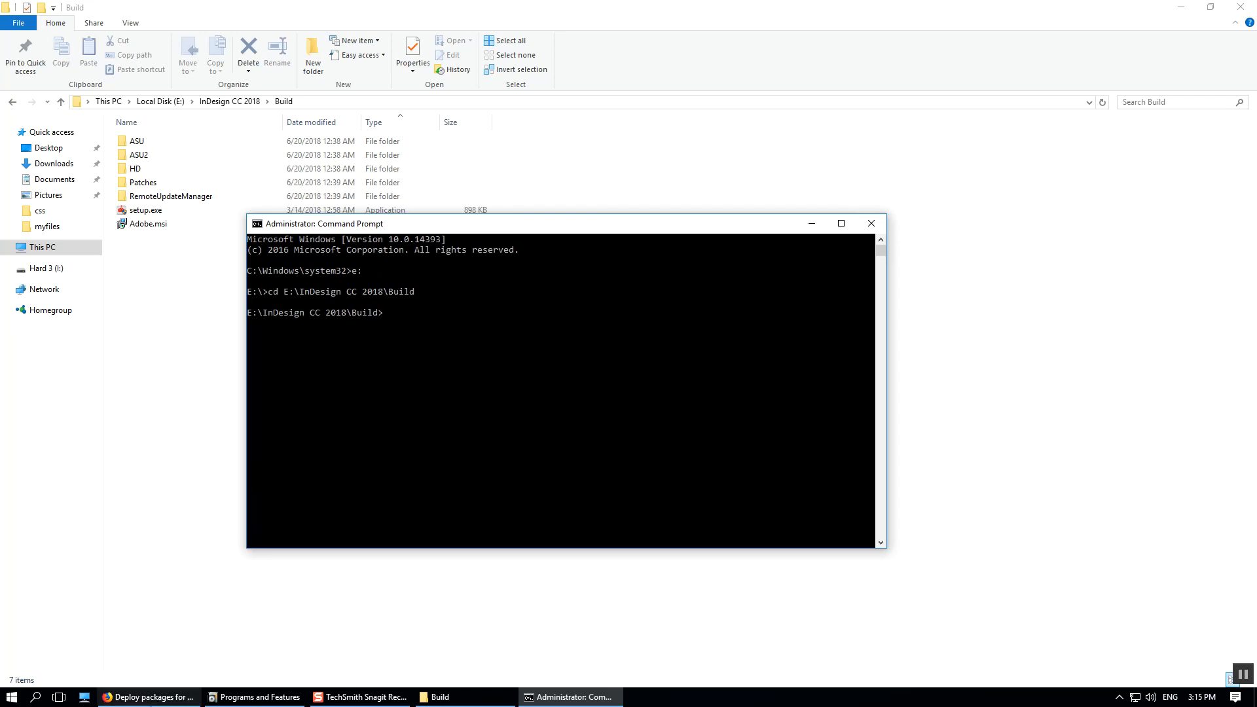
- Copy the full setup.exe syntax example from the Deploy packages page and paste it into Command Prompt
key(alt+Tab)
click(609, 291)
drag(610, 292, 212, 290)
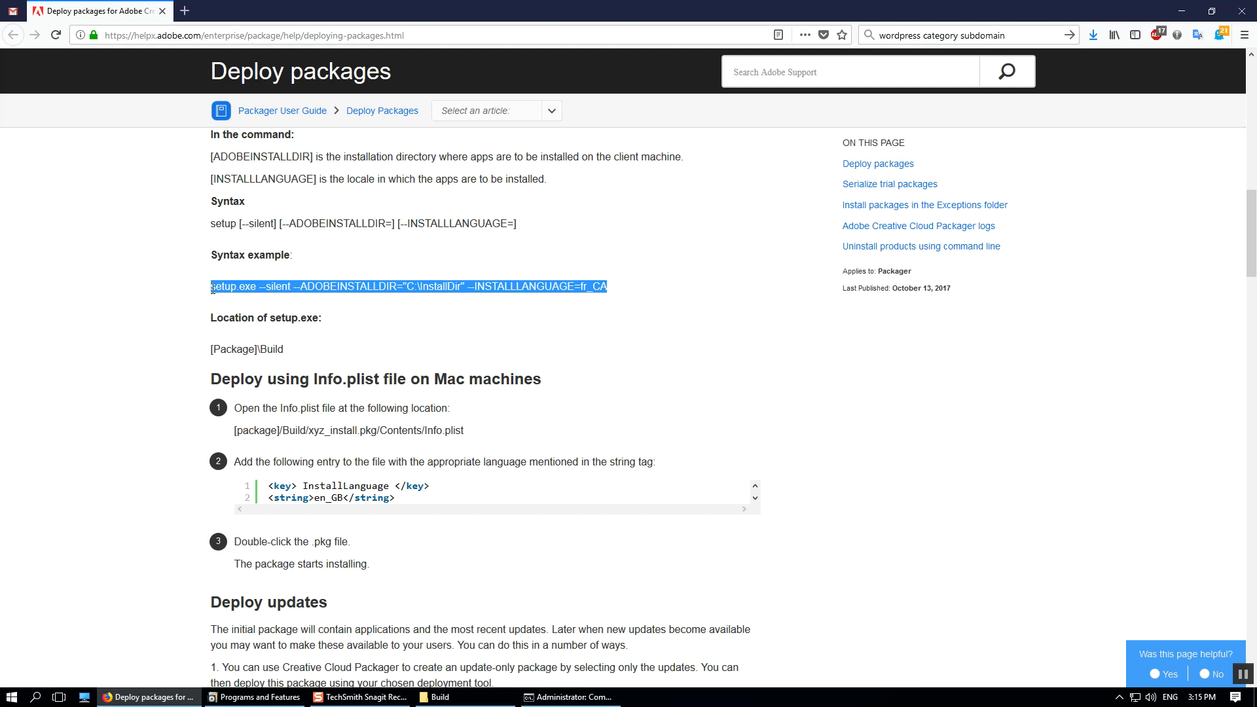
right_click(220, 289)
click(252, 299)
click(568, 697)
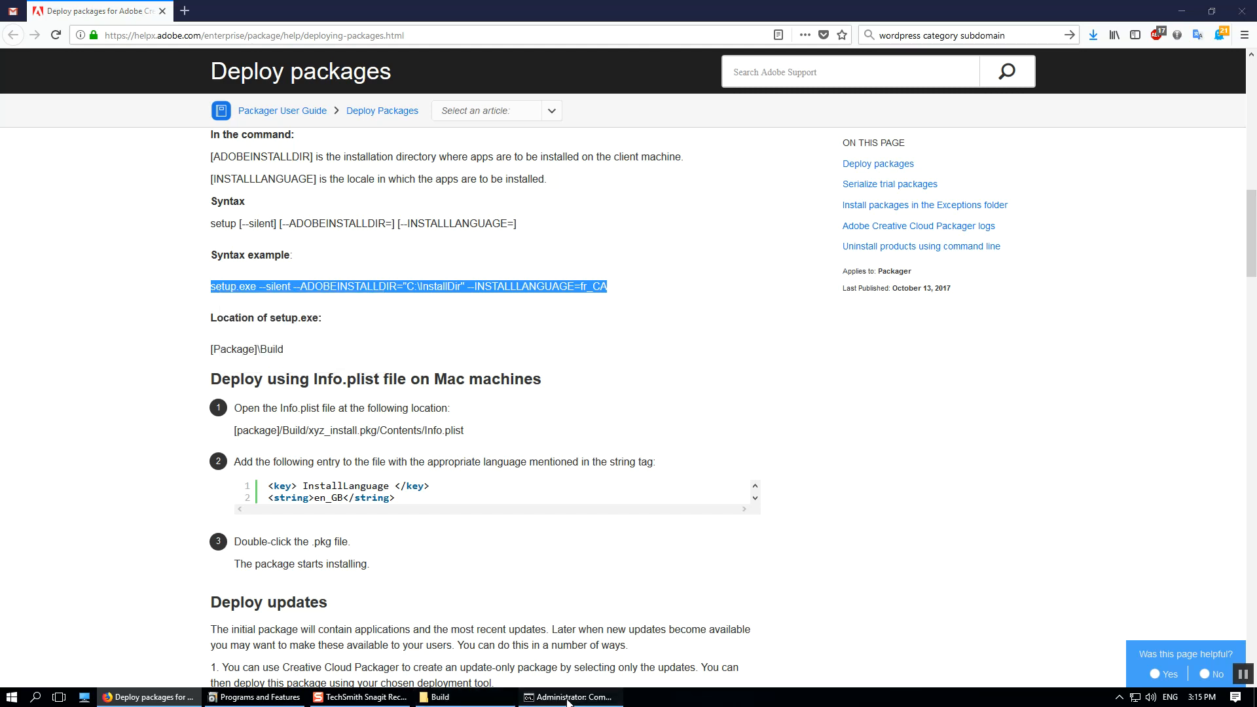
right_click(483, 412)
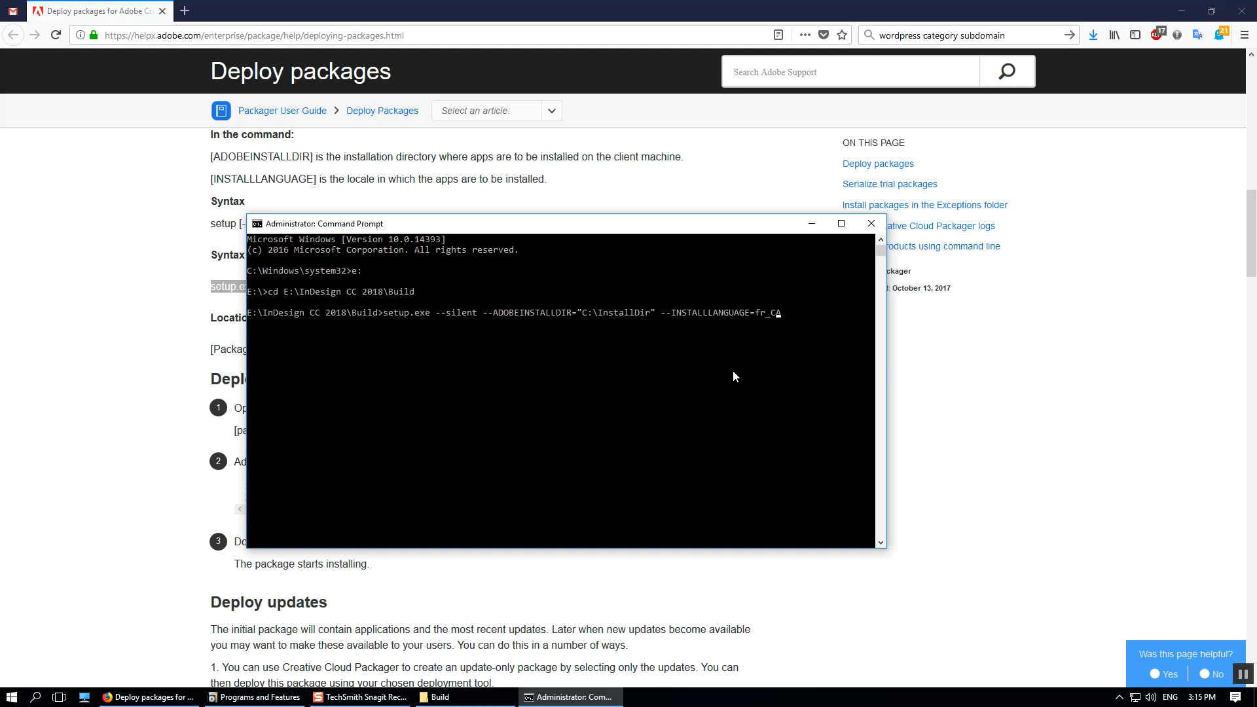
- Remove the ADOBEINSTALLDIR parameter so the command reads setup.exe --silent --INSTALLLANGUAGE=fr_CA
key(BackSpace)
key(BackSpace)
key(BackSpace)
key(BackSpace)
key(BackSpace)
key(BackSpace)
key(BackSpace)
key(BackSpace)
key(BackSpace)
key(BackSpace)
key(BackSpace)
key(BackSpace)
key(BackSpace)
key(BackSpace)
key(BackSpace)
key(BackSpace)
key(BackSpace)
key(BackSpace)
key(BackSpace)
key(BackSpace)
key(BackSpace)
key(BackSpace)
key(BackSpace)
key(BackSpace)
key(BackSpace)
key(BackSpace)
key(BackSpace)
key(BackSpace)
key(BackSpace)
key(BackSpace)
key(BackSpace)
key(BackSpace)
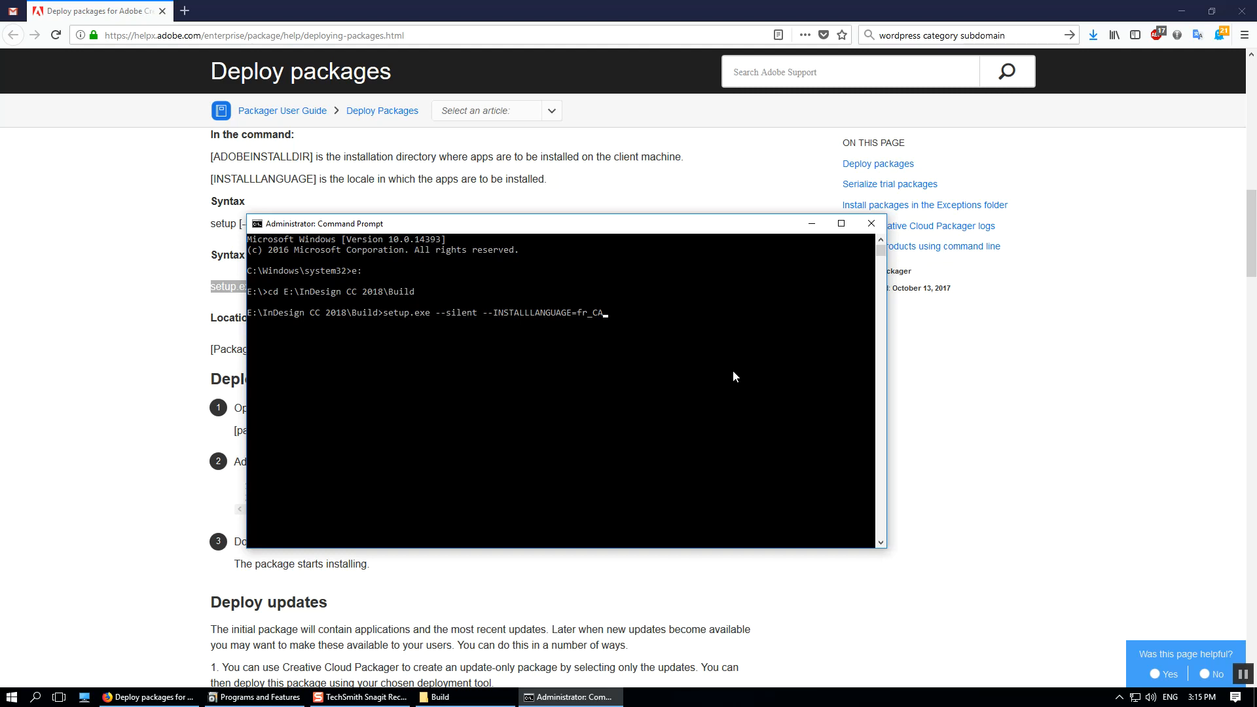
- Set INSTALLLANGUAGE to en_AE and run the silent setup command
key(BackSpace)
key(BackSpace)
key(BackSpace)
key(BackSpace)
text(en_AE)
key(Return)
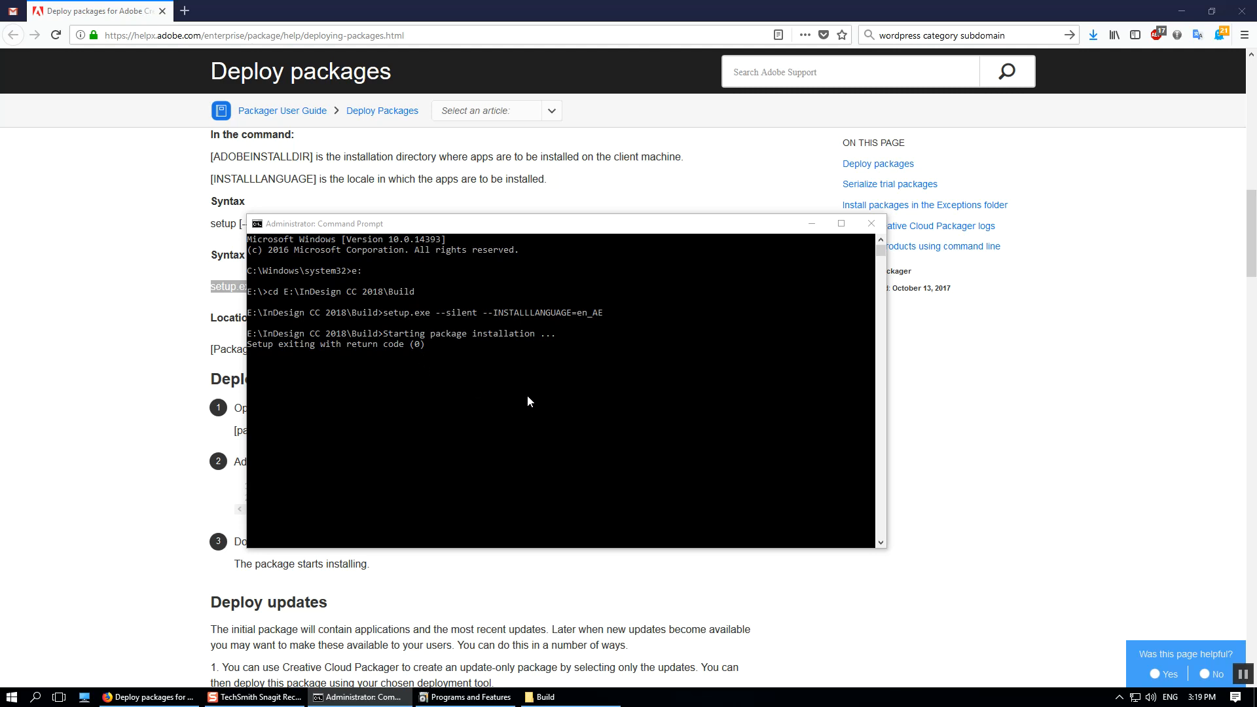
- Search for the installed Adobe InDesign CC 2018 application and launch it
click(11, 697)
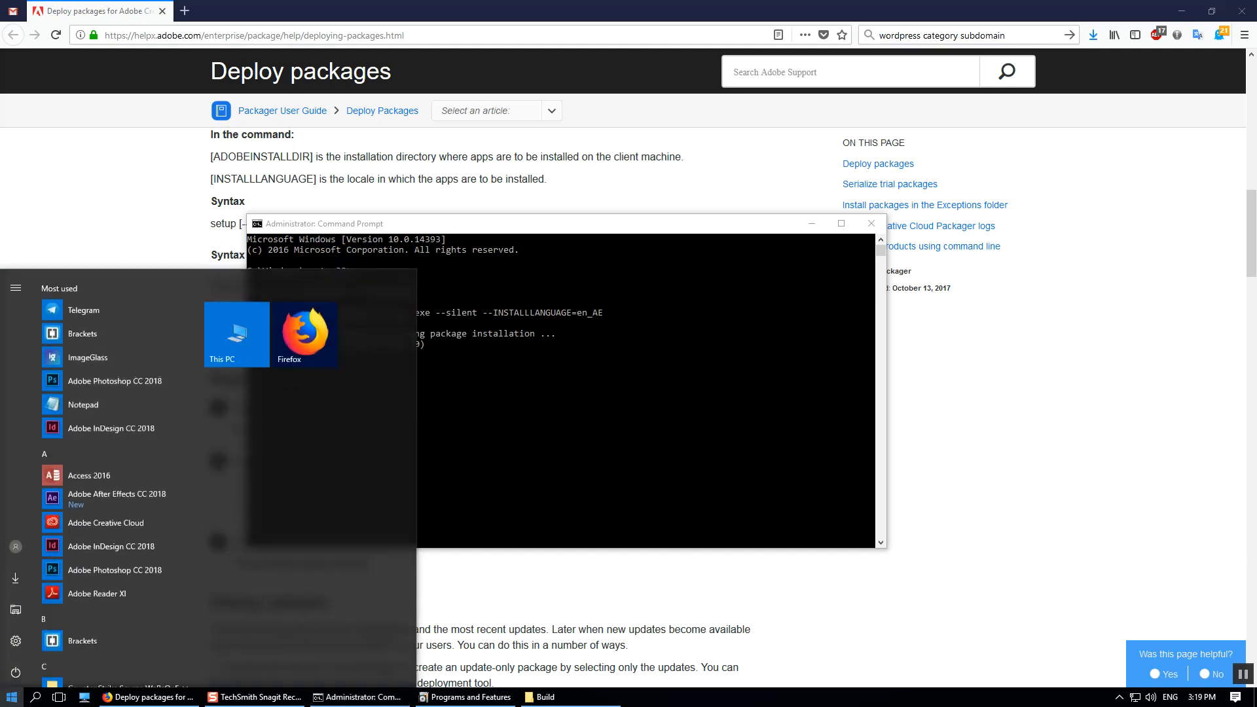
text(indes)
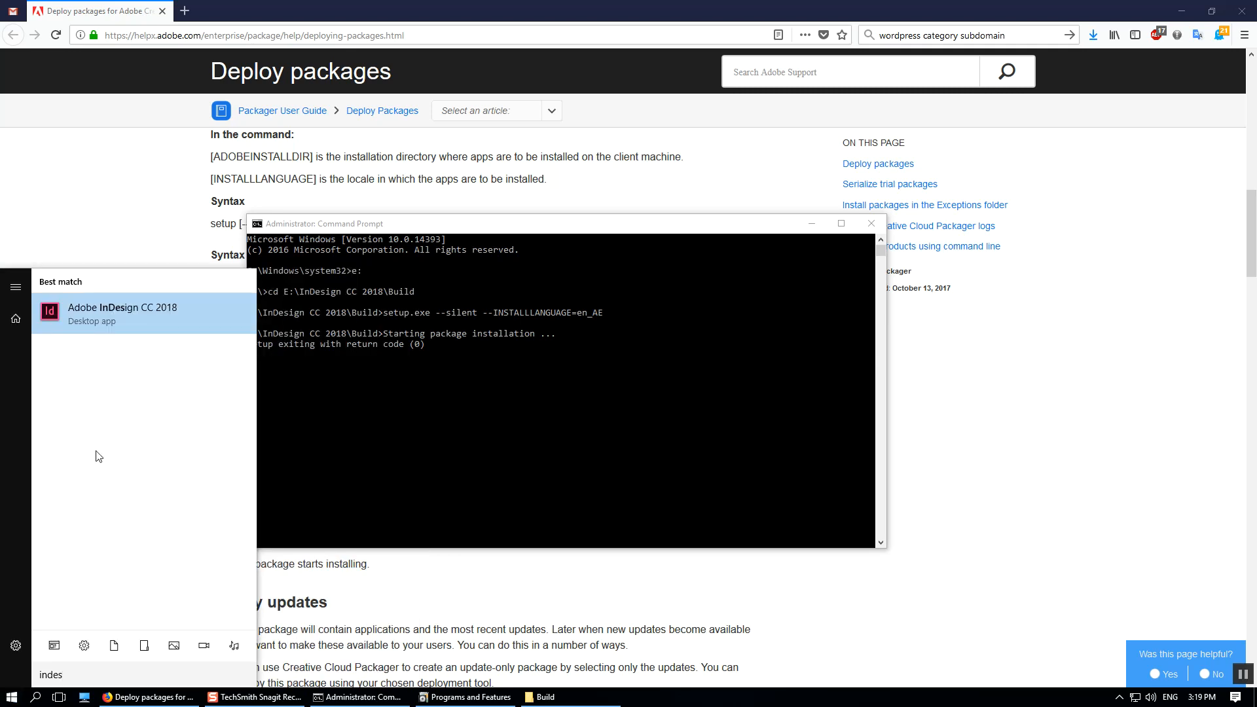
click(134, 319)
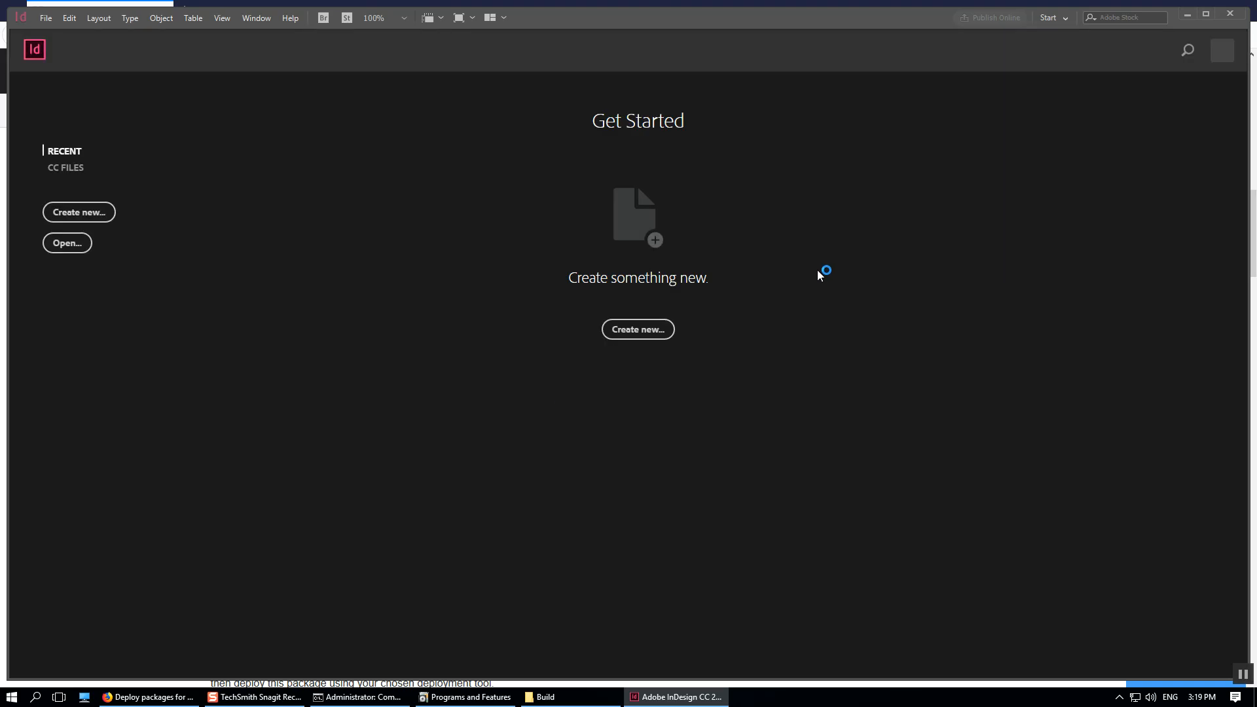
- Maximize the InDesign window and create a new one-page A4 document in millimeters with right-to-left binding
click(1206, 13)
click(647, 317)
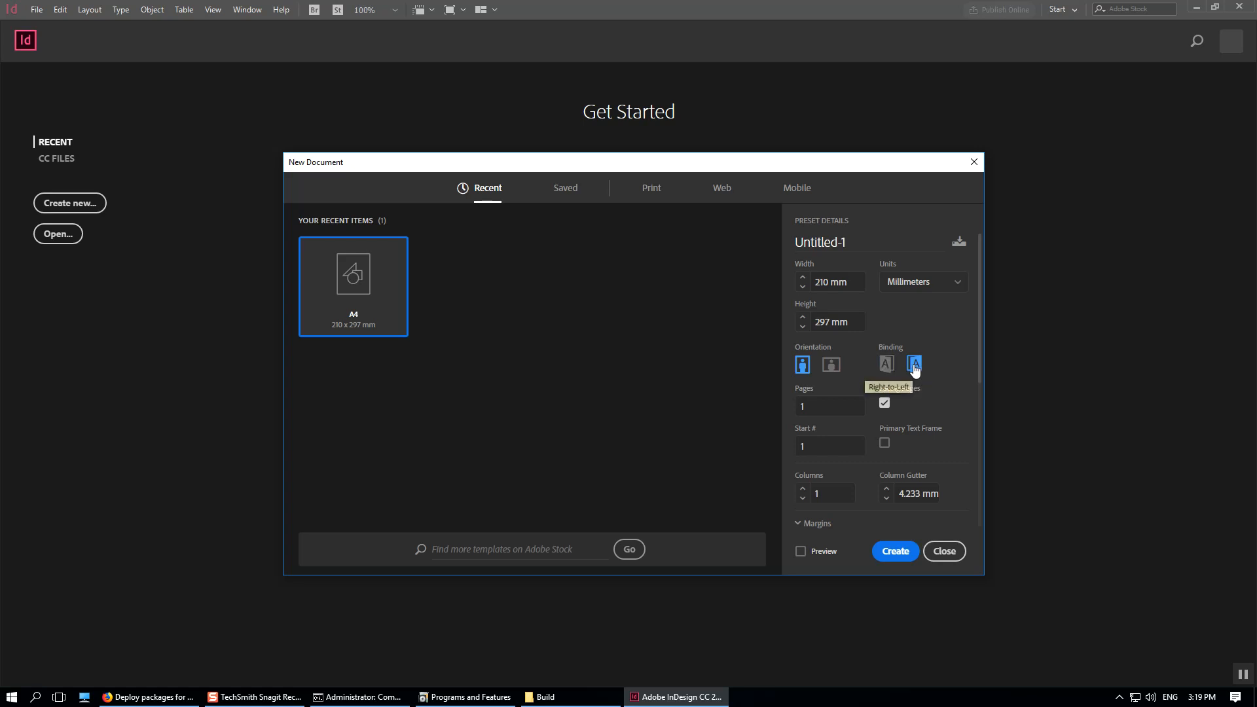
click(896, 555)
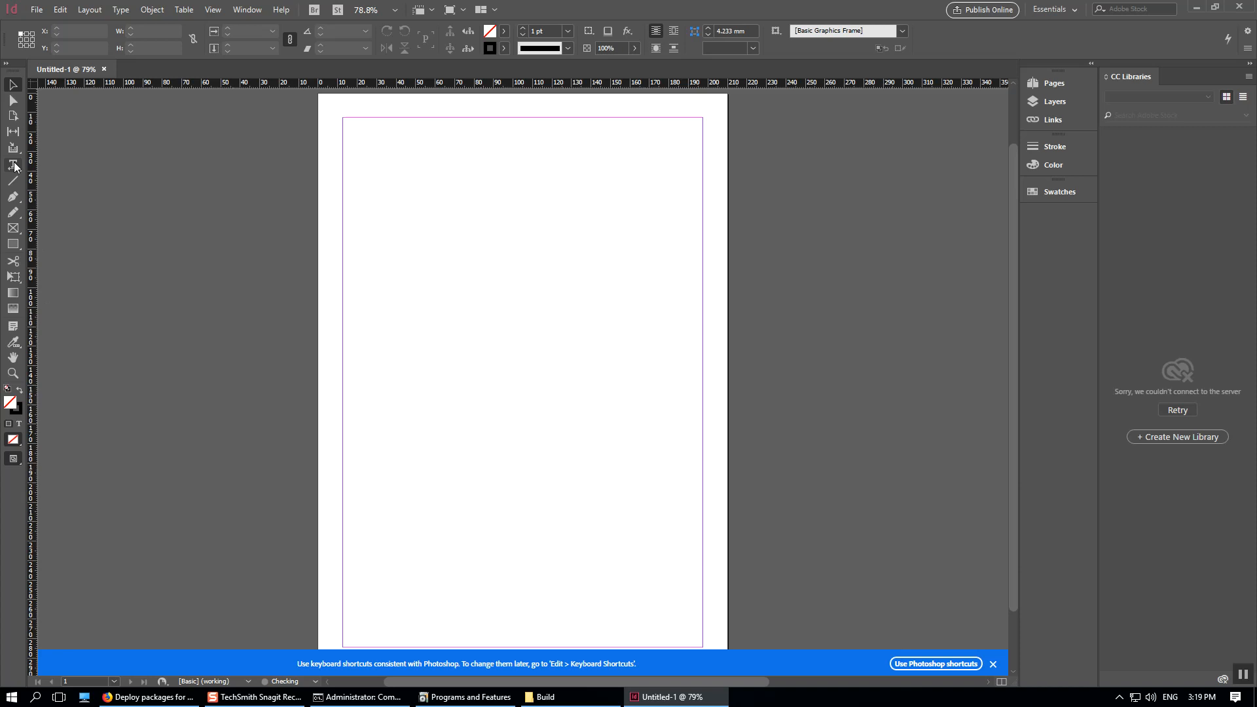
- Choose the ME Type Tool and draw a wide text frame within the margins in the upper half of the page
click(13, 165)
drag(13, 166, 13, 166)
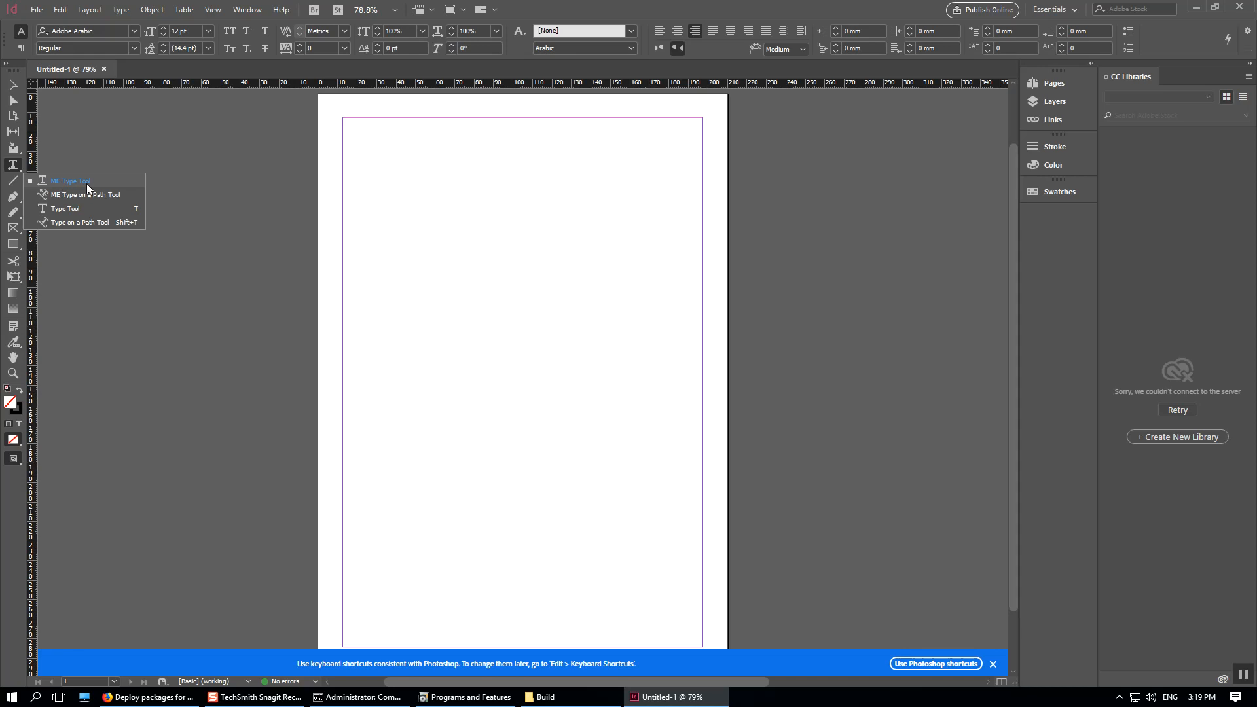
click(110, 184)
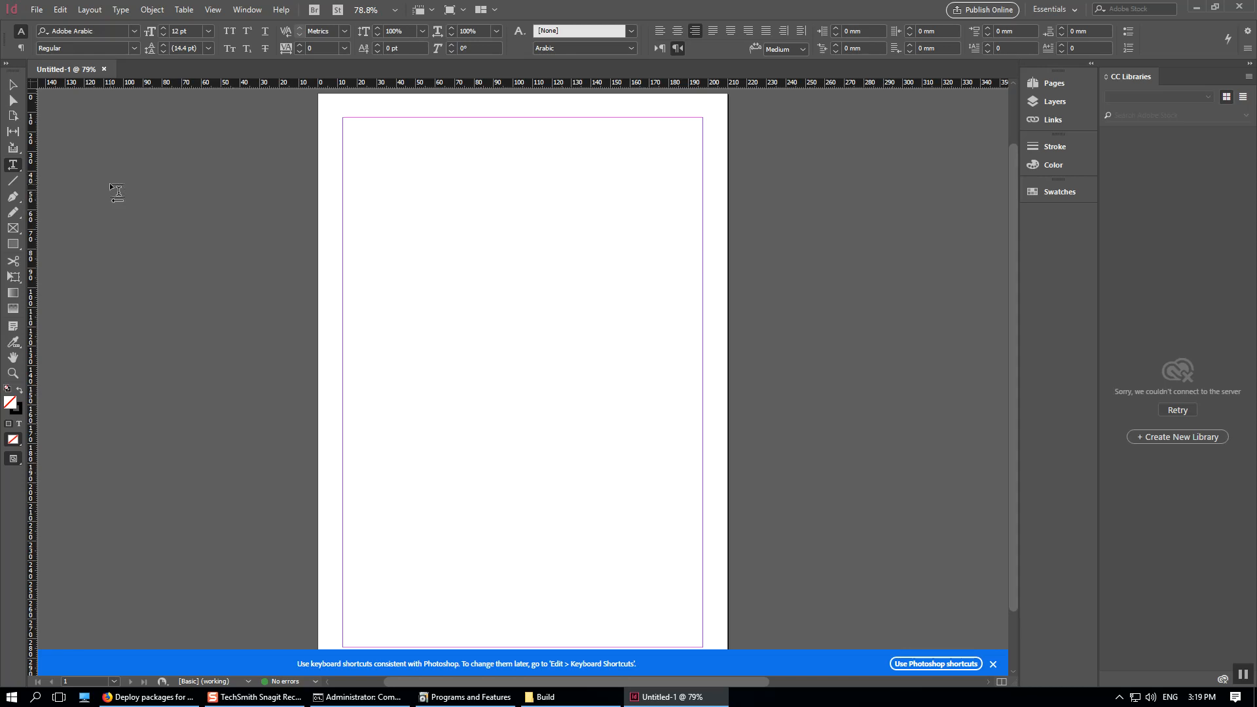
drag(667, 216, 391, 399)
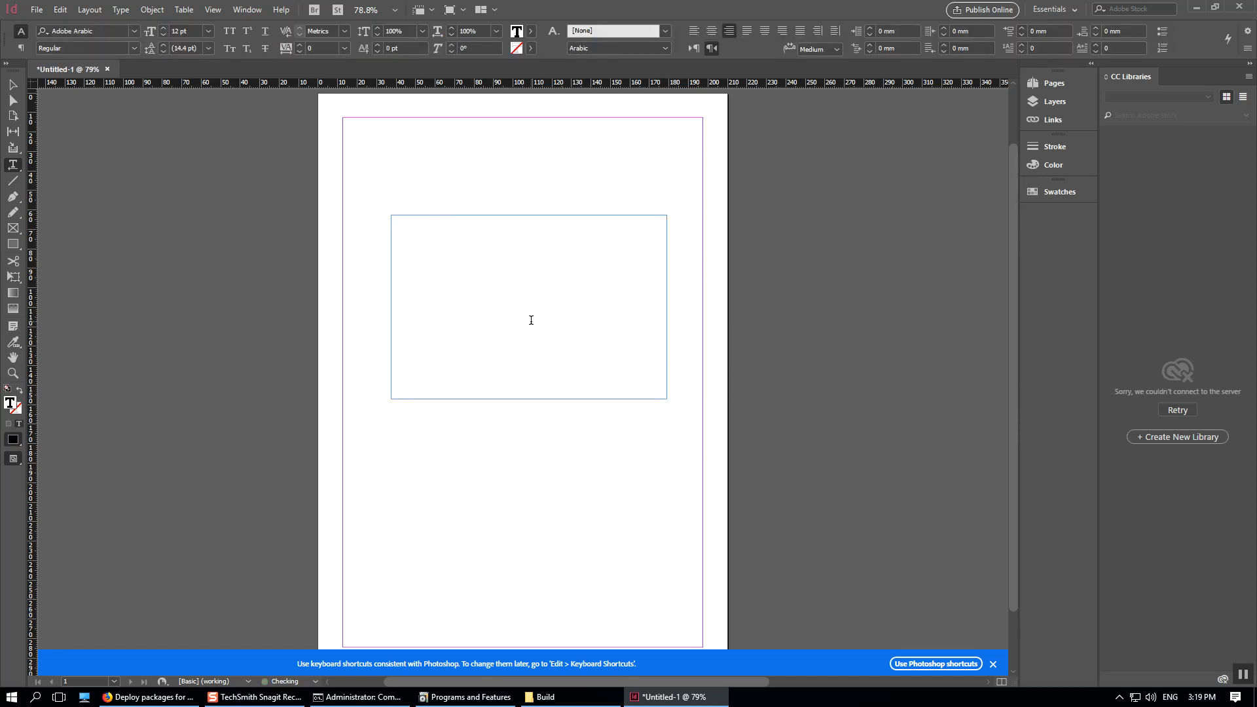
- Set the font size to 72 pt and enter the mixed-direction text "سلام hello ممنون" in the text frame
click(205, 33)
click(204, 235)
text(sg)
key(BackSpace)
key(BackSpace)
key(alt+shift)
text(سلام)
key(alt+shift)
text(hello)
key(alt+shift)
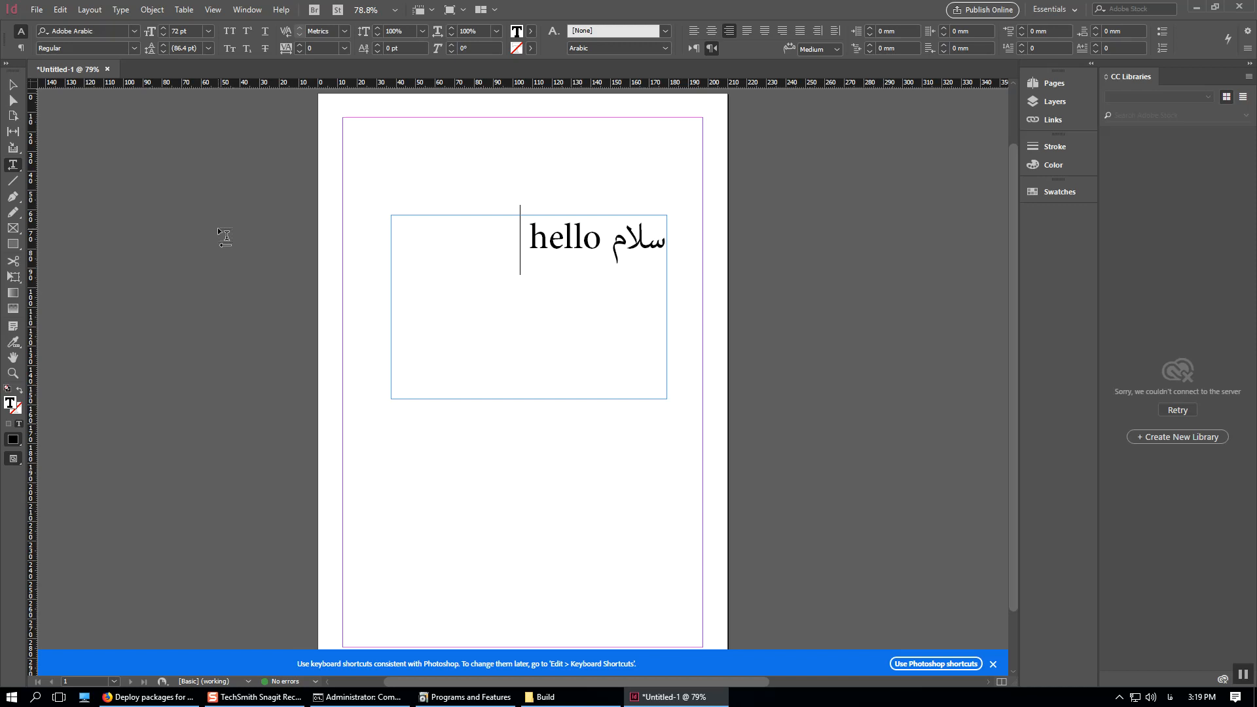
text(ممنون)
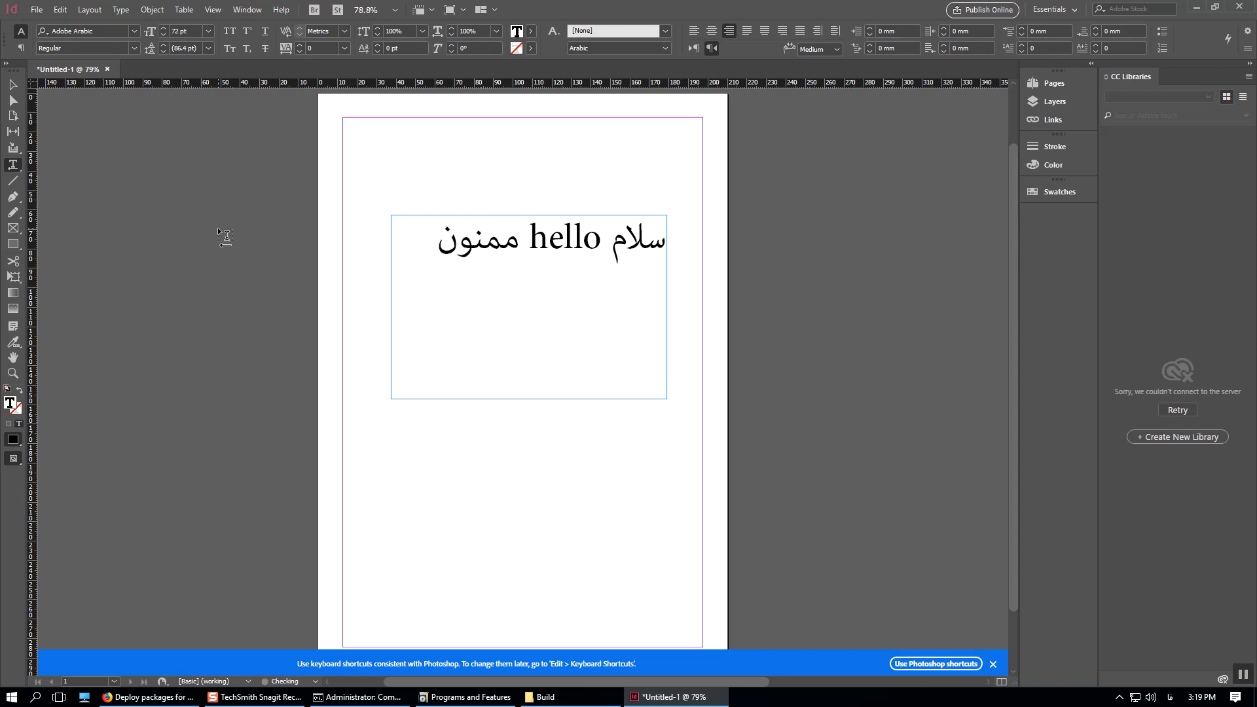